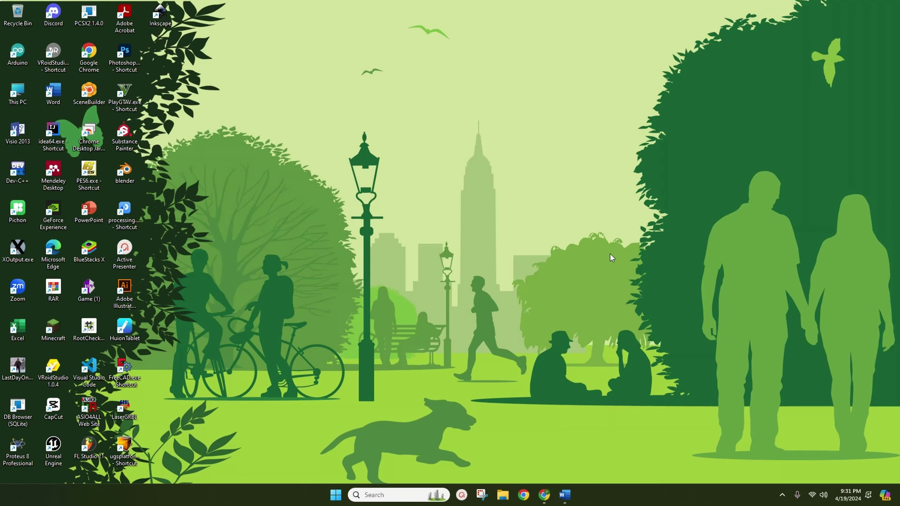
# Bring the blank Word document, Document1, to the front from the taskbar.
pyautogui.click(564, 497)
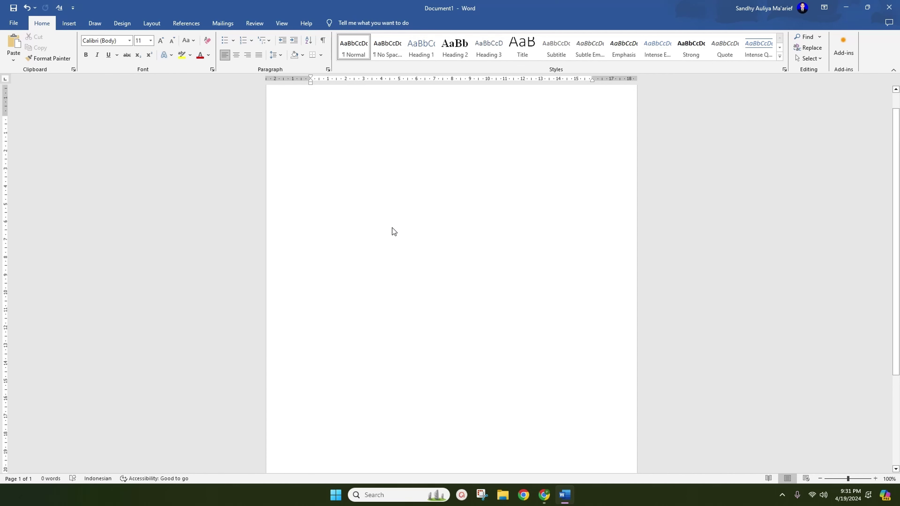
# Switch to Chrome showing the Kuliah Teknik Elektro site at kuliahelektro.org.
pyautogui.scroll(1, 393, 227)
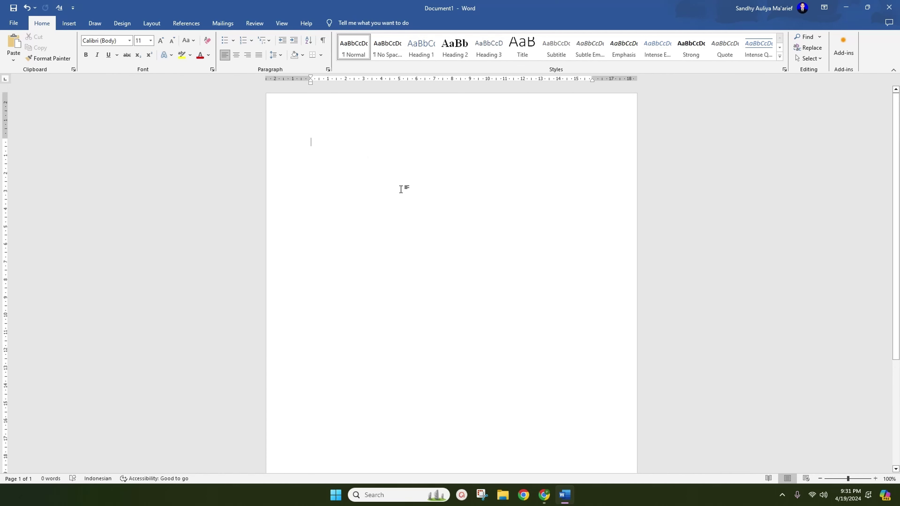
pyautogui.scroll(-1, 401, 188)
pyautogui.scroll(1, 401, 197)
pyautogui.moveTo(544, 495)
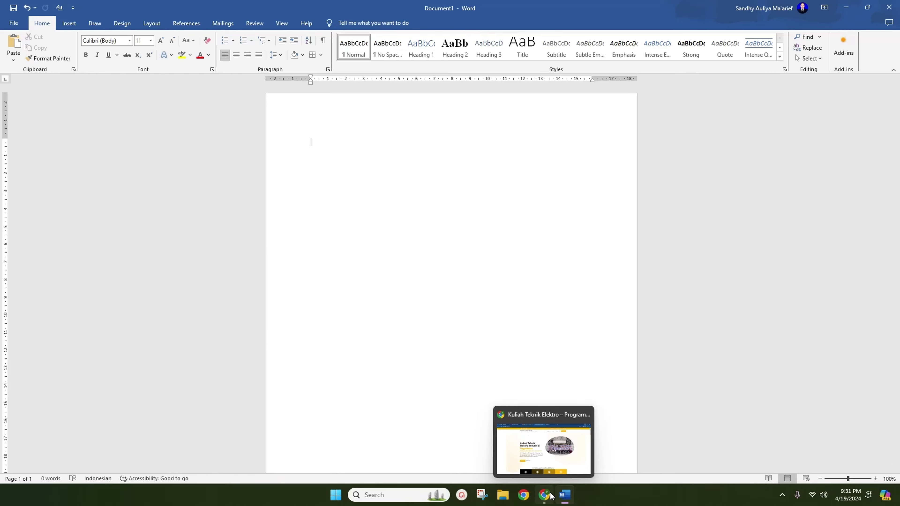
pyautogui.click(550, 496)
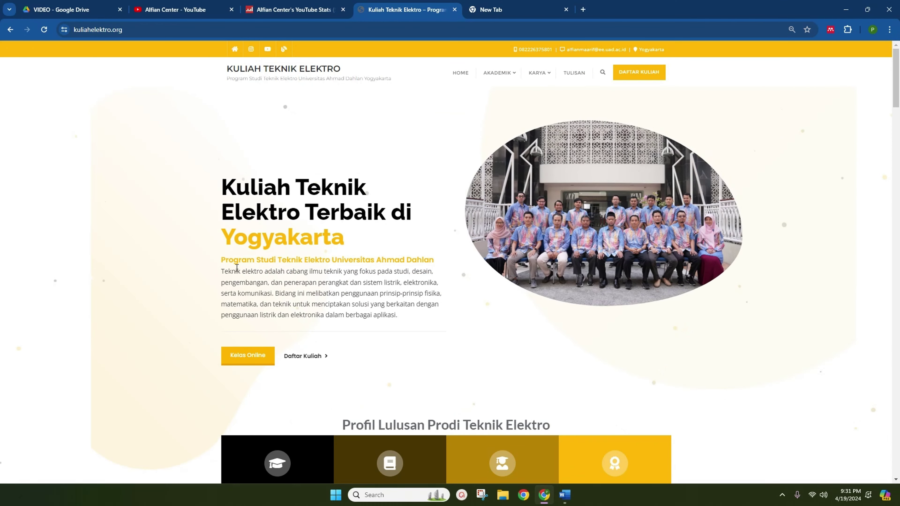
# Copy the site's hero headline through the Wirausaha card, then return to Word.
pyautogui.moveTo(222, 187)
pyautogui.mouseDown()
pyautogui.moveTo(343, 207)
pyautogui.moveTo(398, 315)
pyautogui.mouseUp()
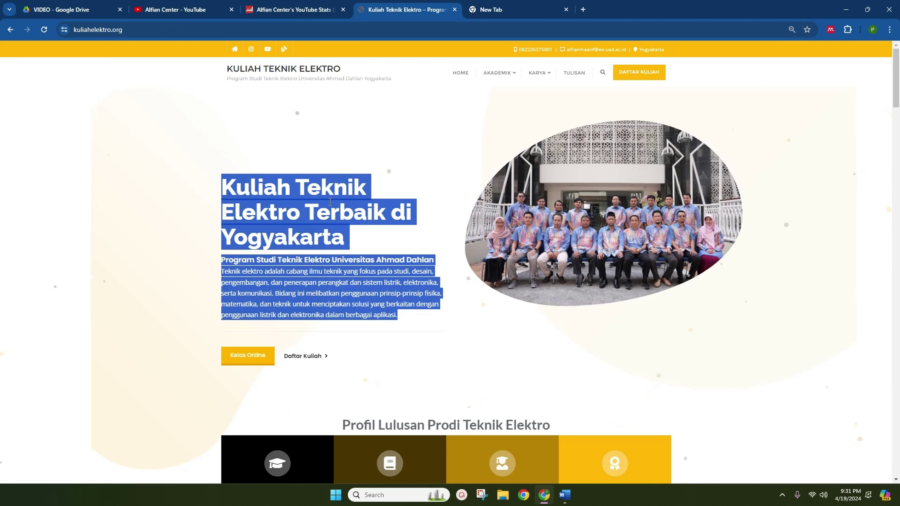
pyautogui.scroll(-7, 330, 202)
pyautogui.moveTo(330, 202)
pyautogui.mouseDown()
pyautogui.moveTo(601, 265)
pyautogui.moveTo(648, 298)
pyautogui.mouseUp()
pyautogui.click(649, 297)
pyautogui.scroll(7, 222, 184)
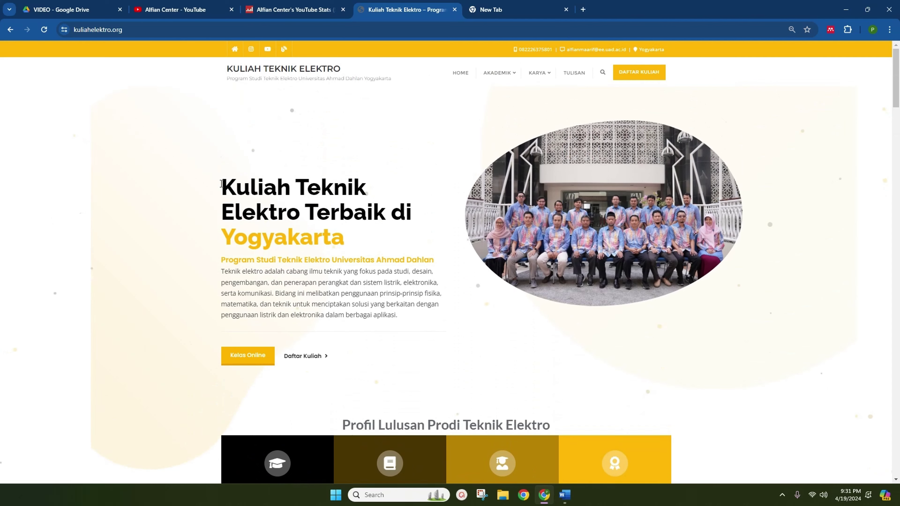
pyautogui.moveTo(222, 183); pyautogui.dragTo(397, 315)
pyautogui.hotkey('ctrl', 'c')
pyautogui.scroll(-6, 255, 235)
pyautogui.scroll(-1, 255, 235)
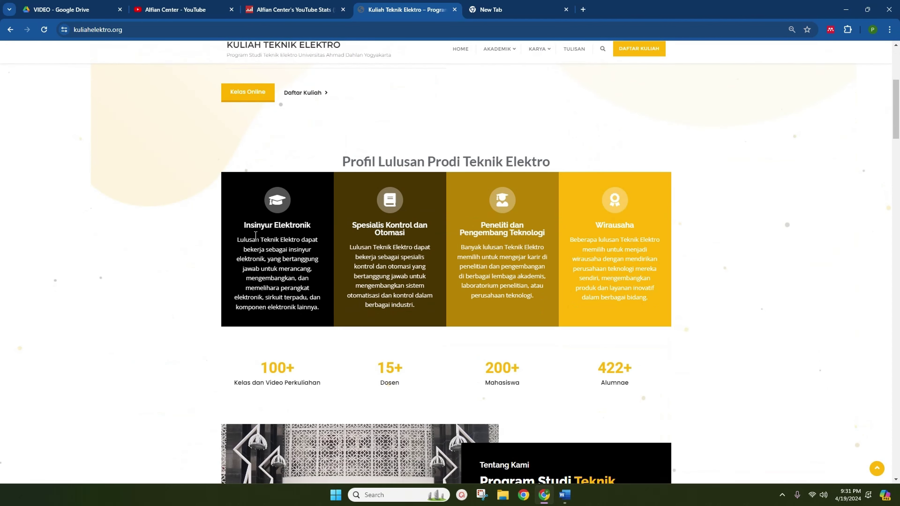
pyautogui.click(564, 495)
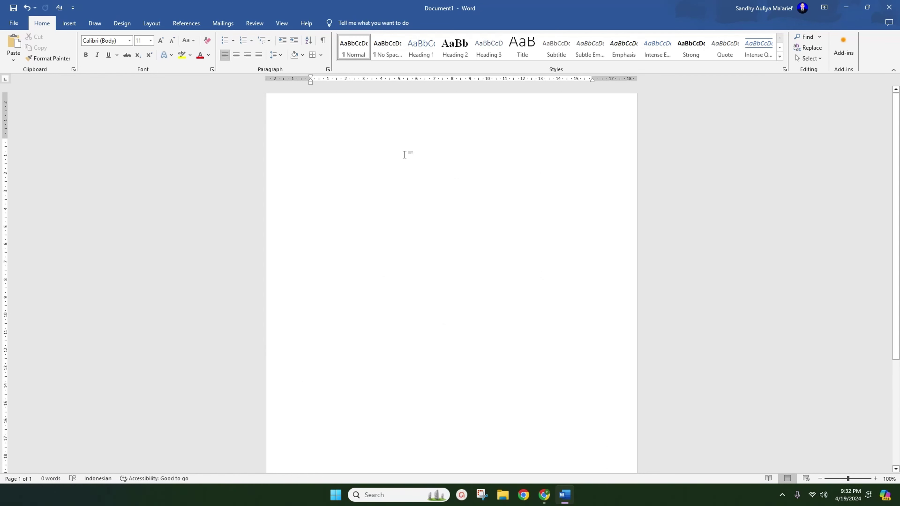
# Paste the copied web text into Document1 and inspect the gap before 'Terbaik' in the title.
pyautogui.hotkey('ctrl', 'v')
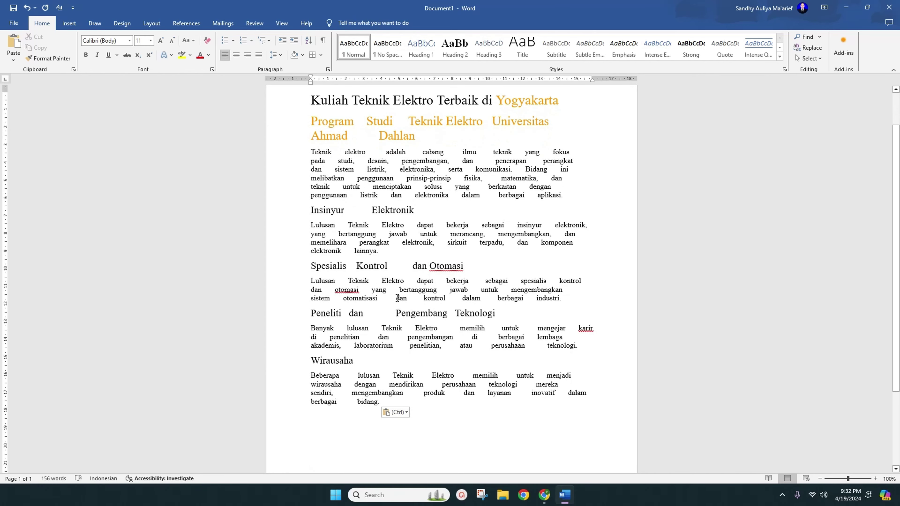
pyautogui.scroll(2, 454, 231)
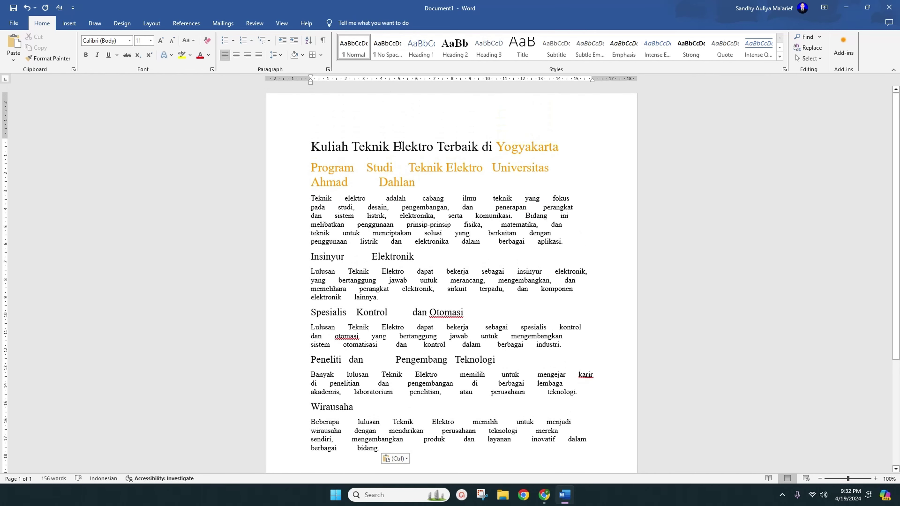
pyautogui.click(354, 148)
pyautogui.click(307, 146)
pyautogui.moveTo(349, 146); pyautogui.dragTo(444, 146)
pyautogui.click(492, 147)
pyautogui.scroll(-3, 478, 205)
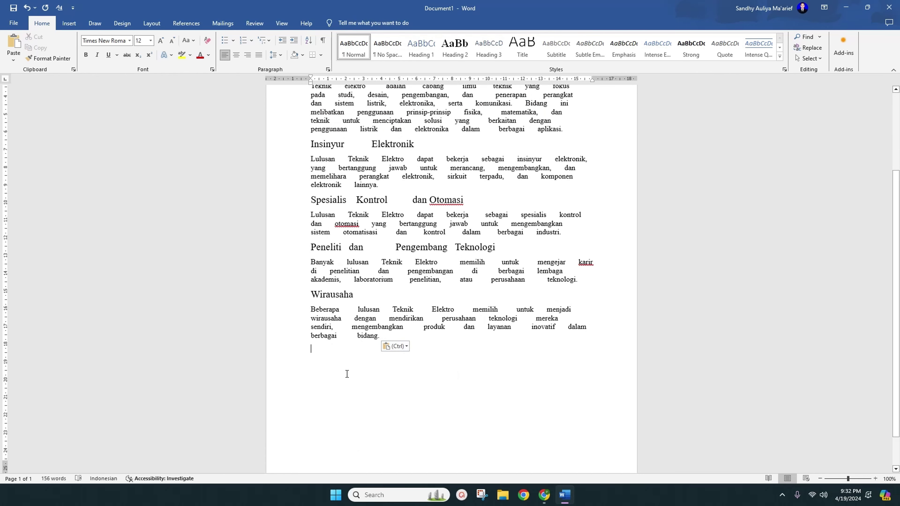
pyautogui.click(347, 374)
# Select the website's headline and intro paragraph again, then return to Word.
pyautogui.click(544, 495)
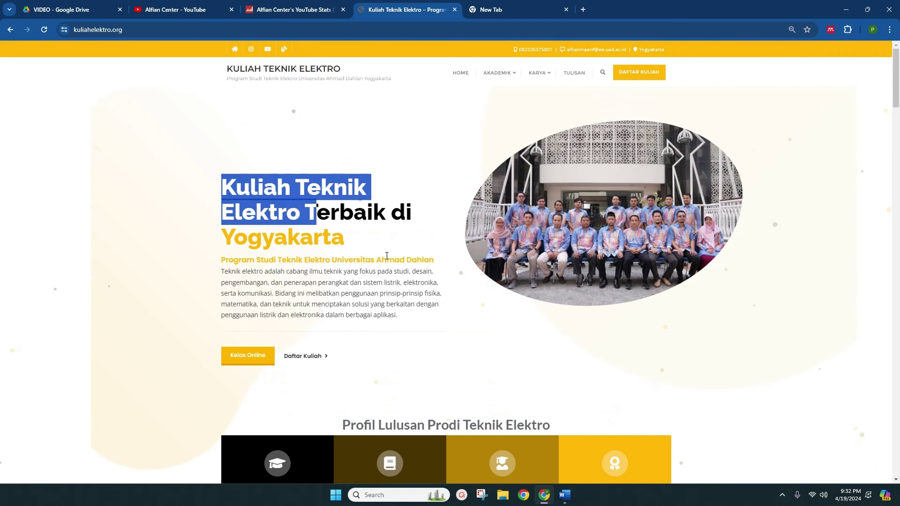
pyautogui.moveTo(221, 177); pyautogui.dragTo(403, 315)
pyautogui.hotkey('ctrl', 'c')
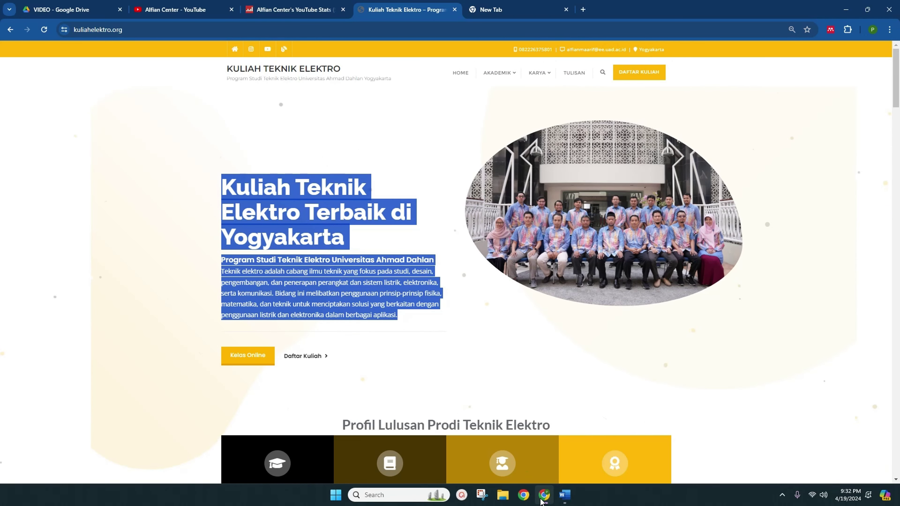
pyautogui.click(564, 495)
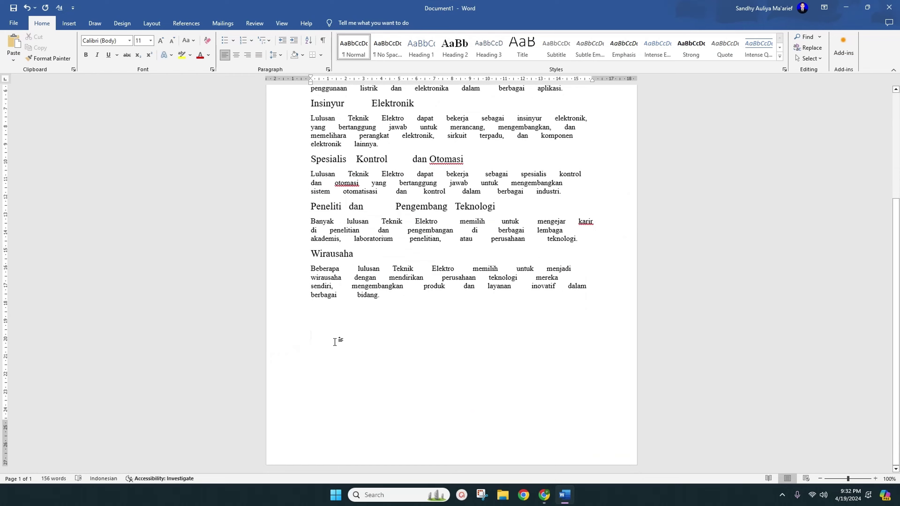
pyautogui.hotkey('ctrl', 'v')
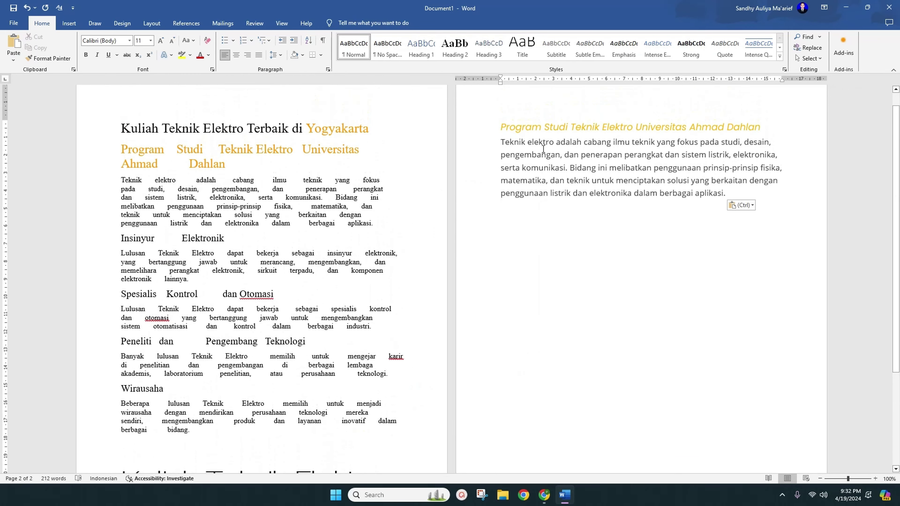
pyautogui.scroll(1, 544, 148)
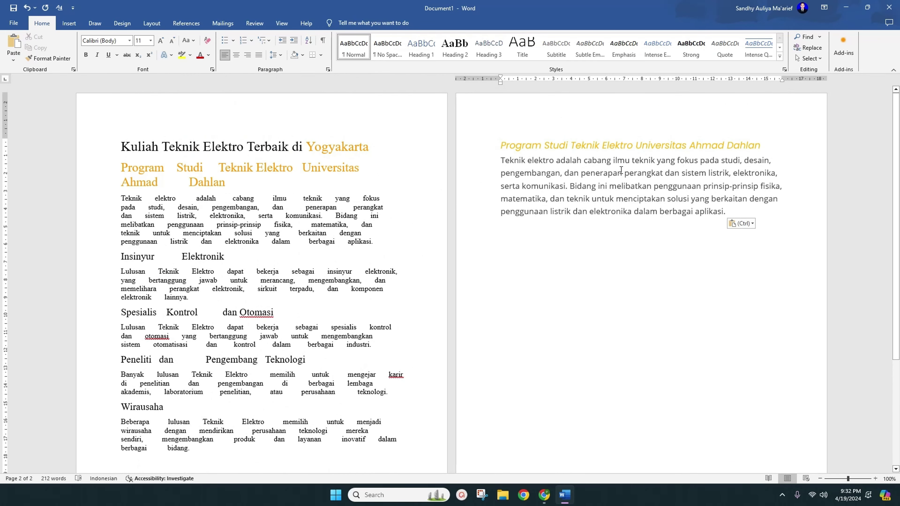
pyautogui.scroll(-2, 549, 248)
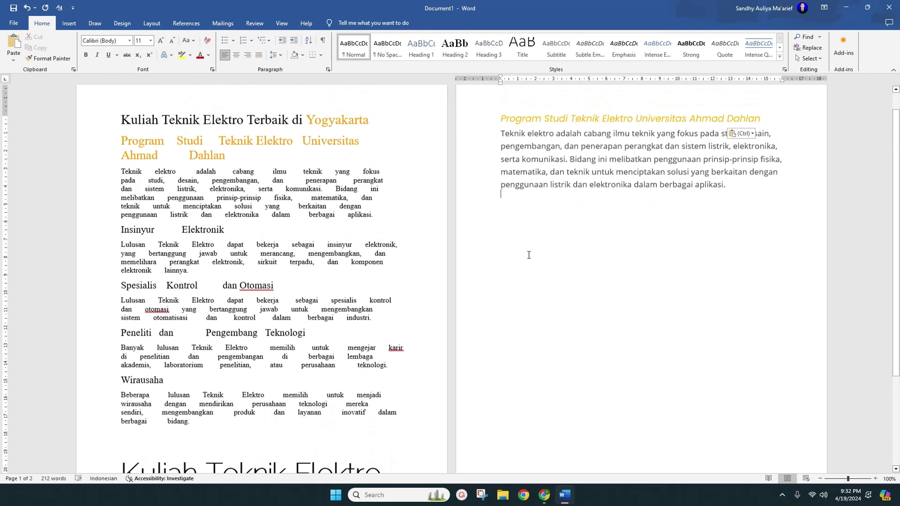
pyautogui.scroll(1, 505, 113)
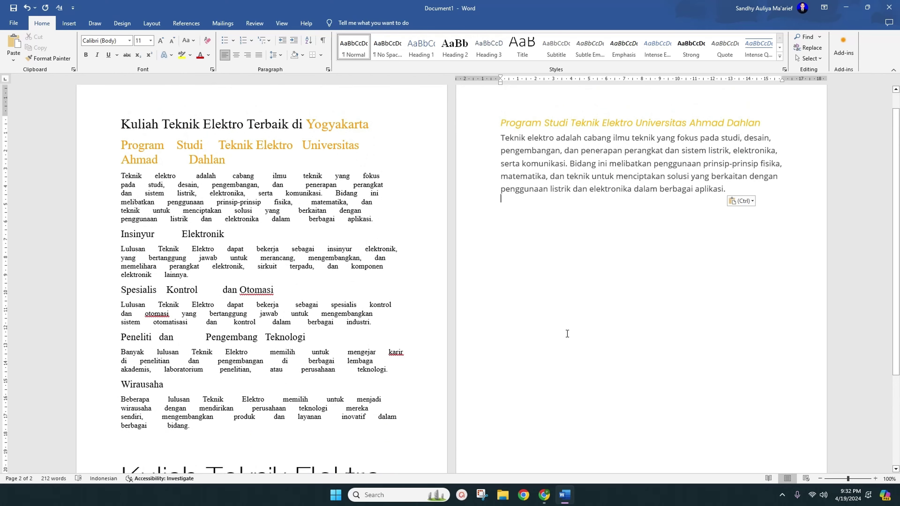
pyautogui.click(544, 495)
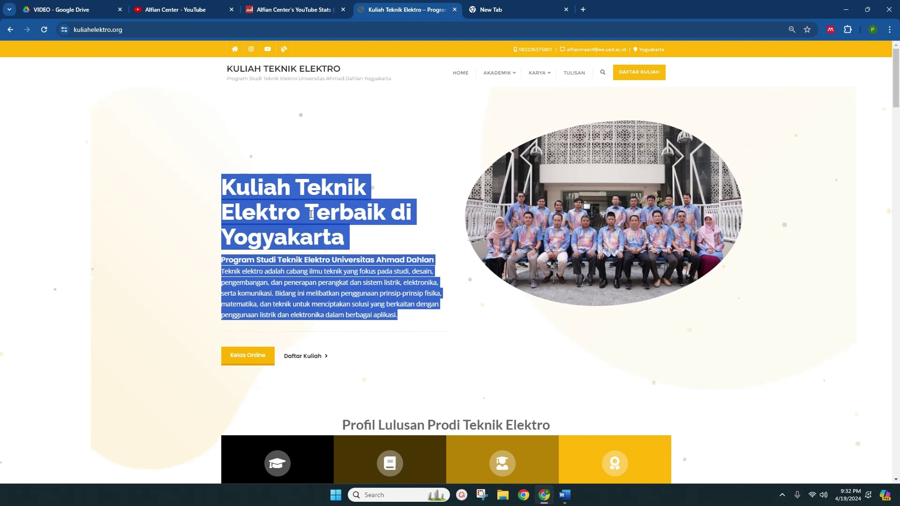
pyautogui.hotkey('alt', 'Tab')
pyautogui.scroll(-3, 344, 246)
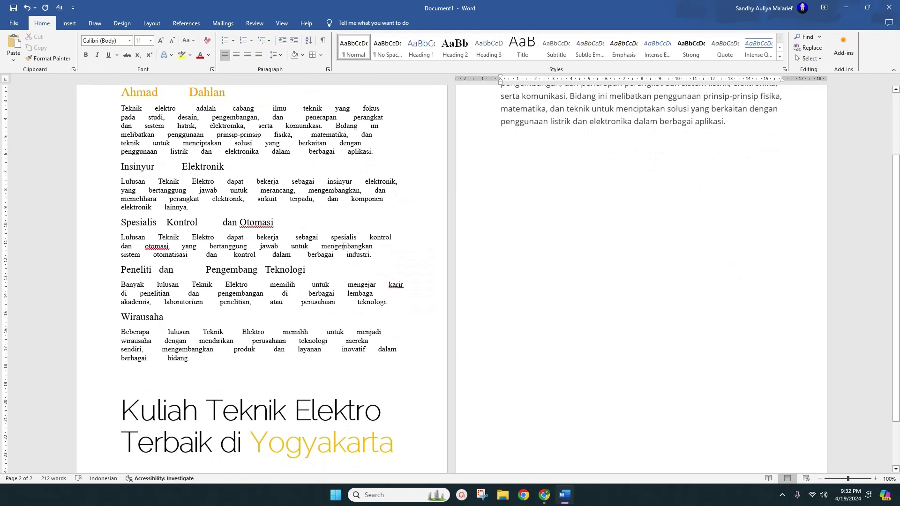
pyautogui.hotkey('ctrl', 'z')
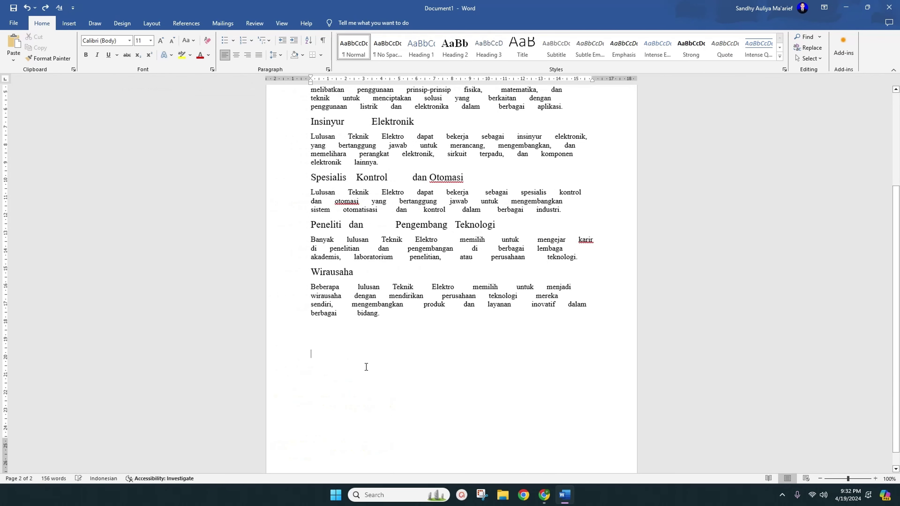
# Inspect the spacing around 'bertanggung' and between 'Program' and 'Studi' in the subtitle.
pyautogui.click(365, 367)
pyautogui.scroll(5, 375, 351)
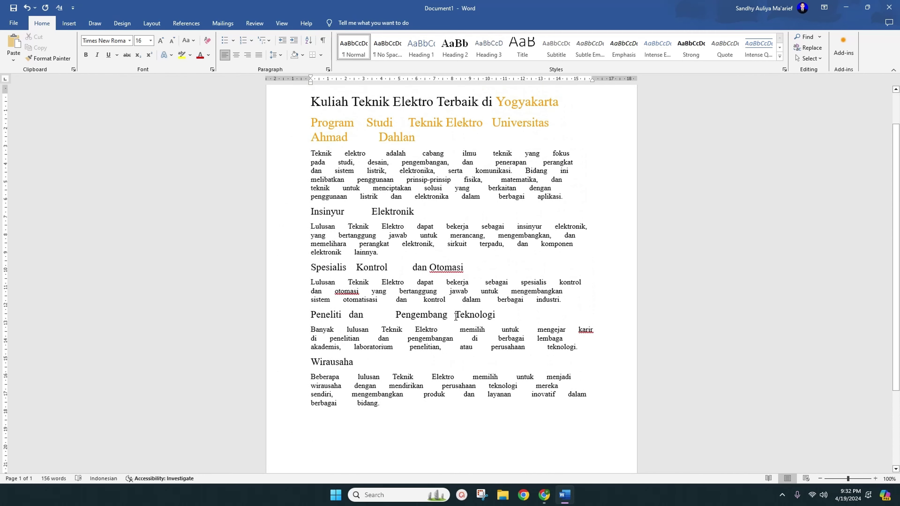
pyautogui.doubleClick(448, 290)
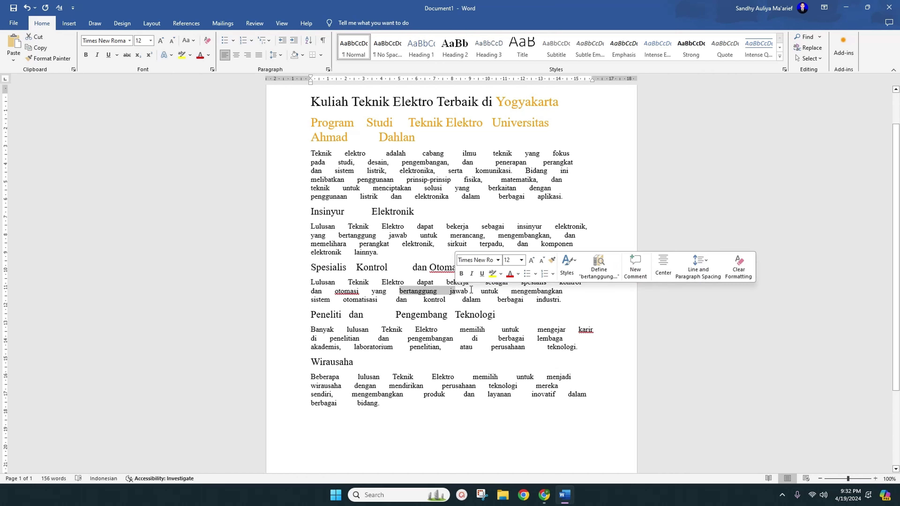
pyautogui.click(466, 299)
pyautogui.scroll(2, 398, 213)
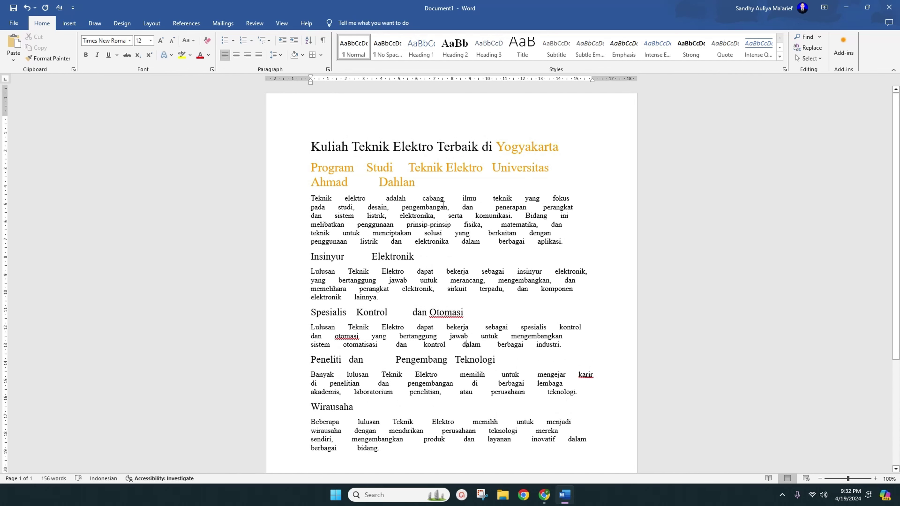
pyautogui.scroll(-2, 441, 213)
pyautogui.scroll(2, 440, 225)
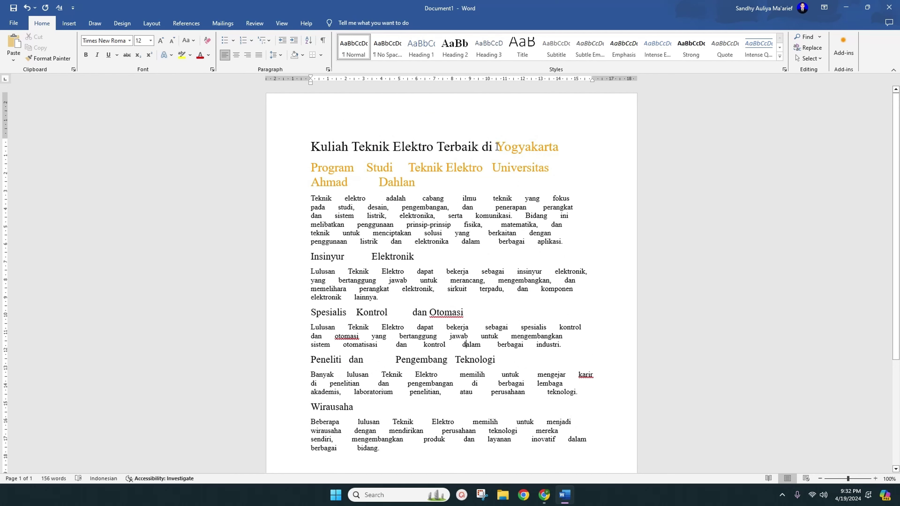
pyautogui.moveTo(366, 168)
pyautogui.mouseDown()
pyautogui.moveTo(354, 167)
pyautogui.moveTo(396, 169)
pyautogui.mouseUp()
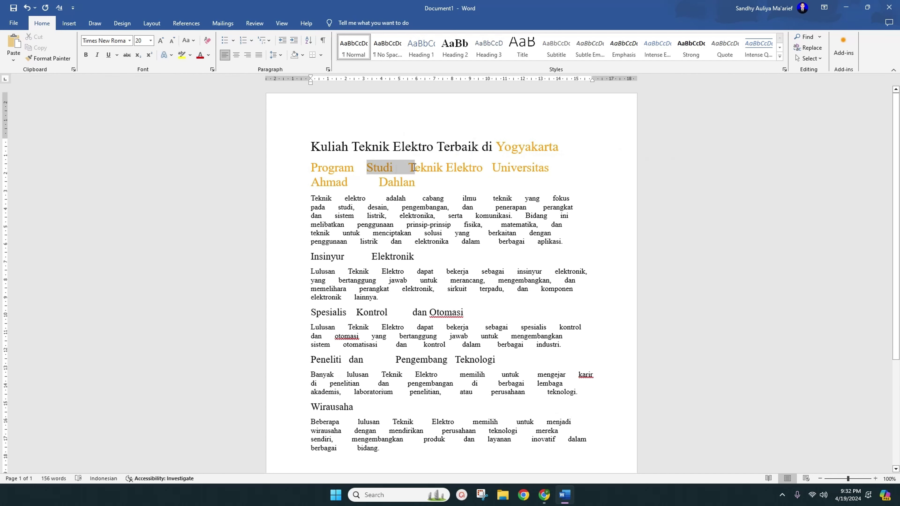
pyautogui.click(372, 167)
# Check the gaps after 'Elektro', between 'Ahmad' and 'Dahlan', and 'elektro adalah'.
pyautogui.moveTo(482, 169); pyautogui.dragTo(492, 168)
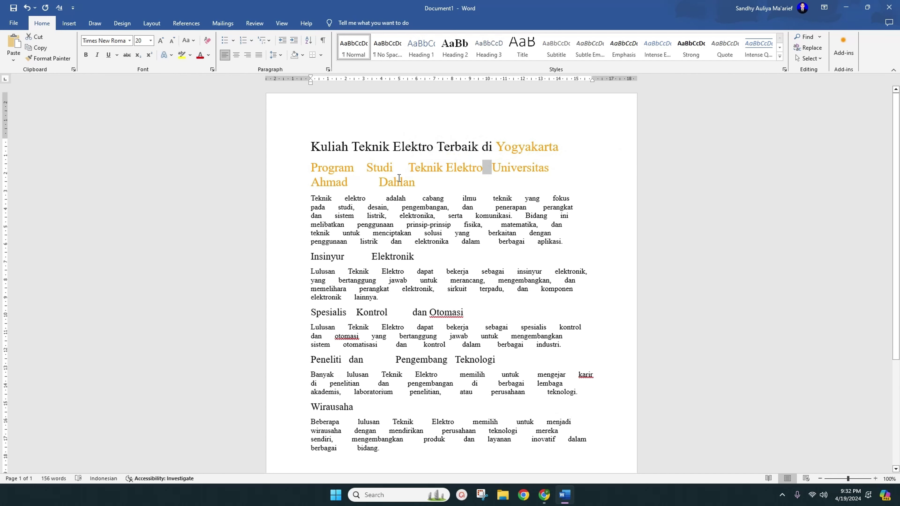
pyautogui.moveTo(347, 182); pyautogui.dragTo(376, 181)
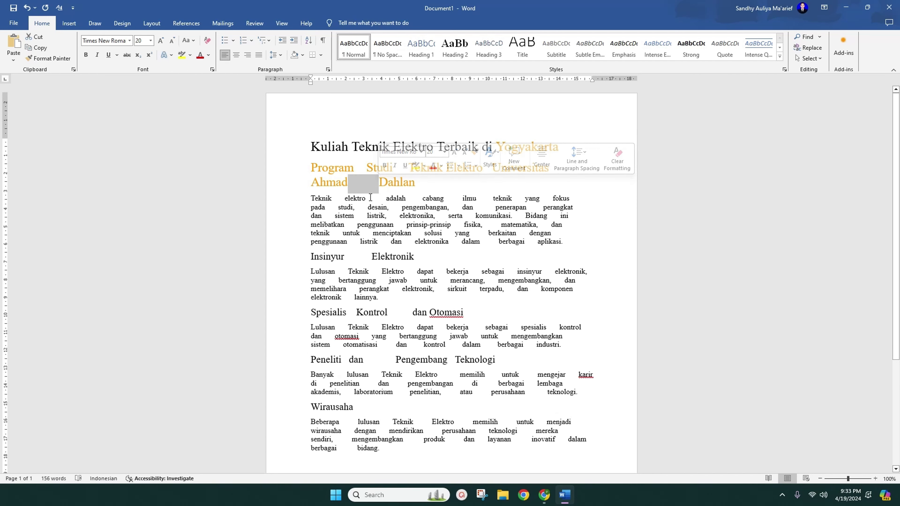
pyautogui.moveTo(366, 198); pyautogui.dragTo(385, 199)
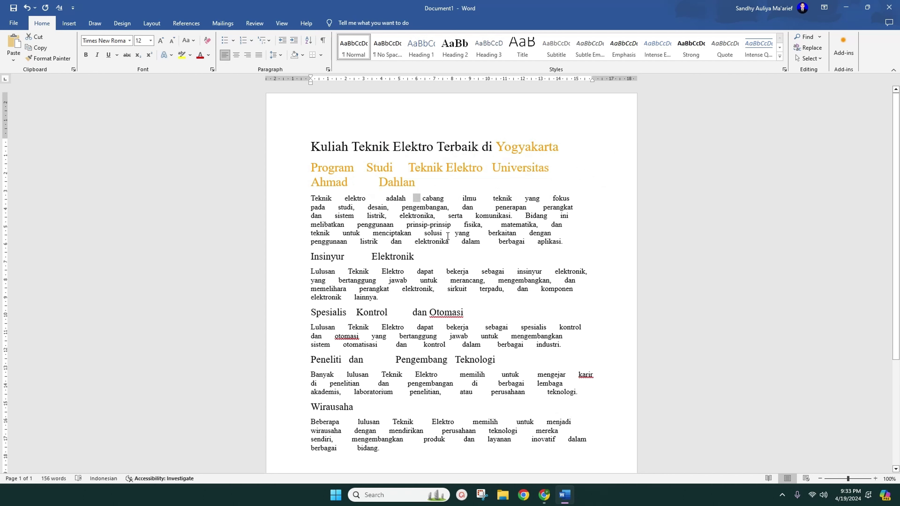
pyautogui.click(457, 207)
pyautogui.moveTo(394, 149); pyautogui.dragTo(438, 148)
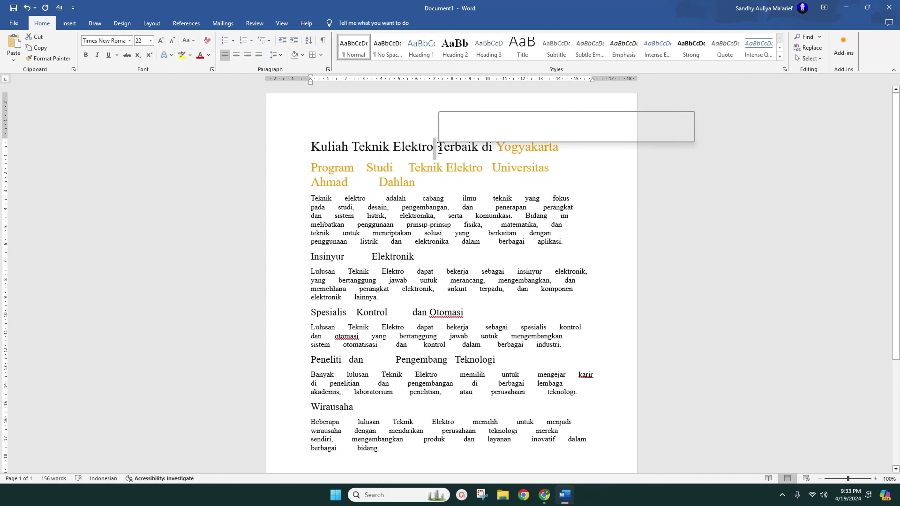
pyautogui.click(440, 150)
pyautogui.moveTo(484, 168); pyautogui.dragTo(512, 169)
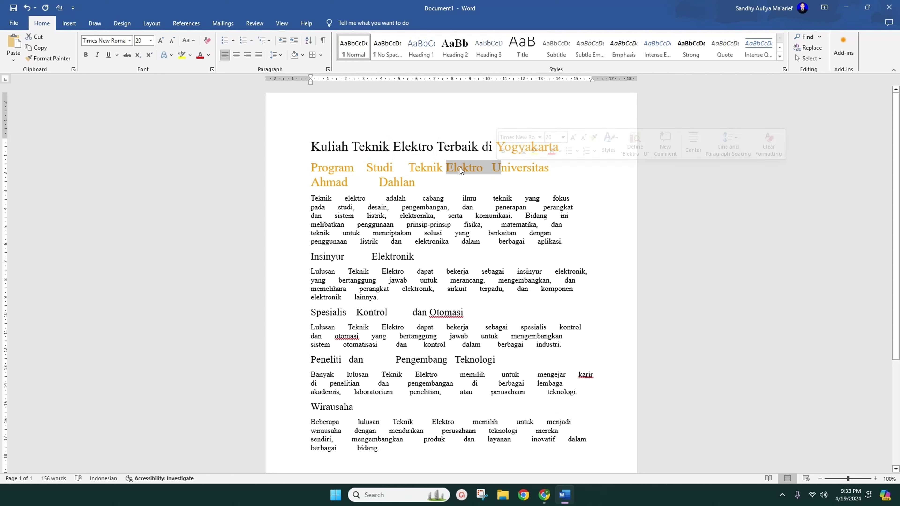
pyautogui.moveTo(443, 168); pyautogui.dragTo(448, 170)
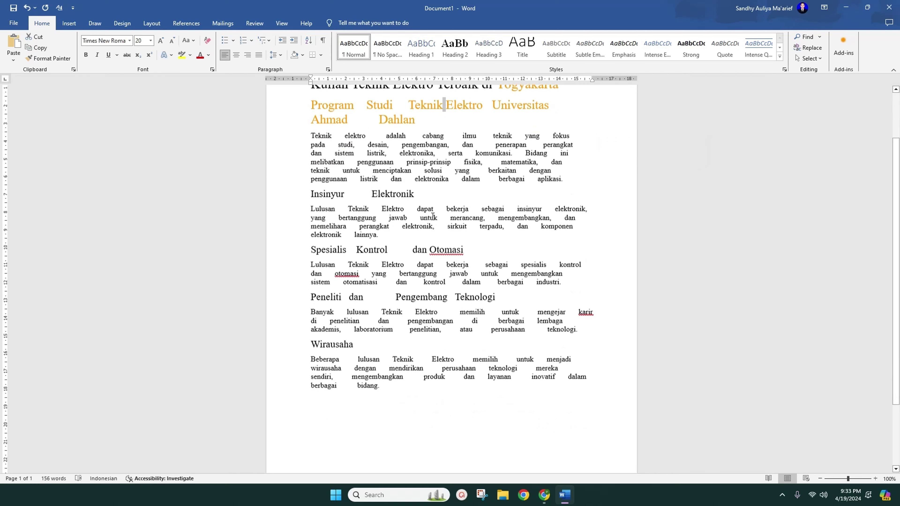
pyautogui.click(409, 245)
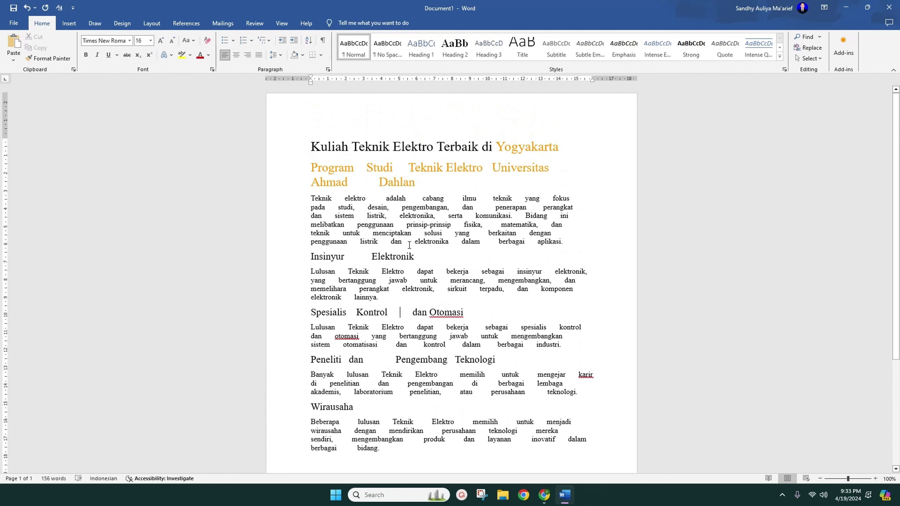
# Delete the extra space between 'Elektro' and 'Universitas', undoing the other trial deletions.
pyautogui.scroll(-2, 487, 199)
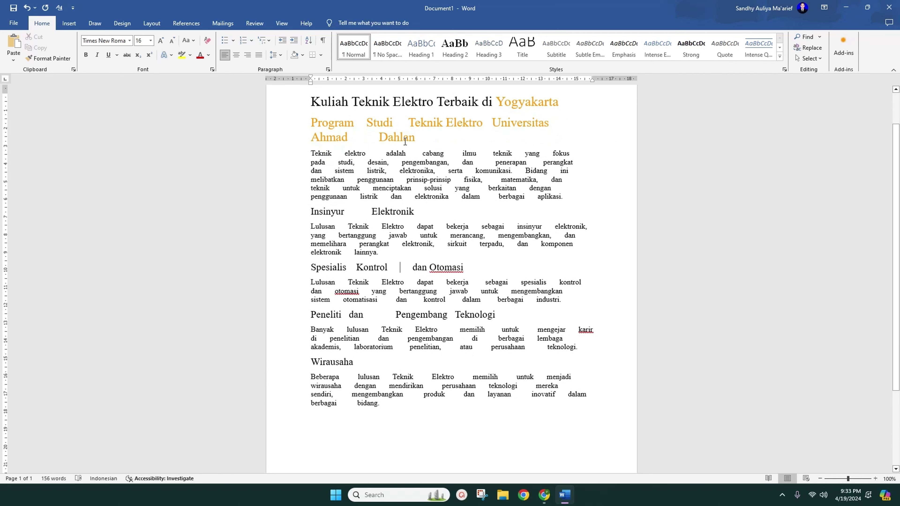
pyautogui.press('BackSpace')
pyautogui.press('BackSpace')
pyautogui.press('BackSpace')
pyautogui.press('BackSpace')
pyautogui.press('BackSpace')
pyautogui.press('BackSpace')
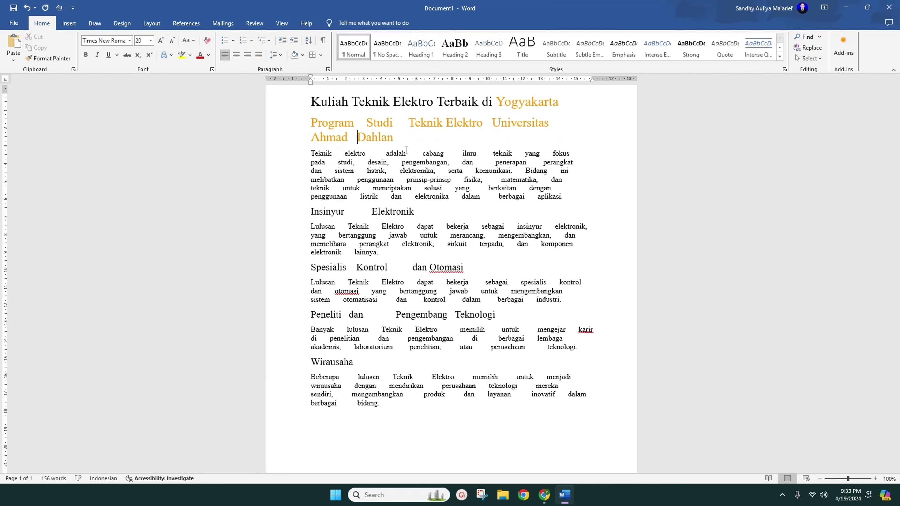
pyautogui.press('BackSpace')
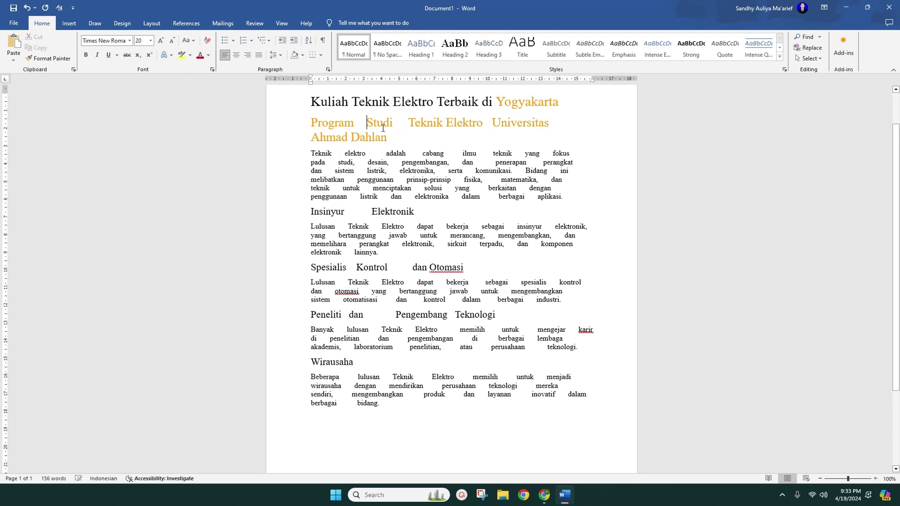
pyautogui.press('BackSpace')
pyautogui.press('BackSpace')
pyautogui.press('BackSpace')
pyautogui.press('BackSpace')
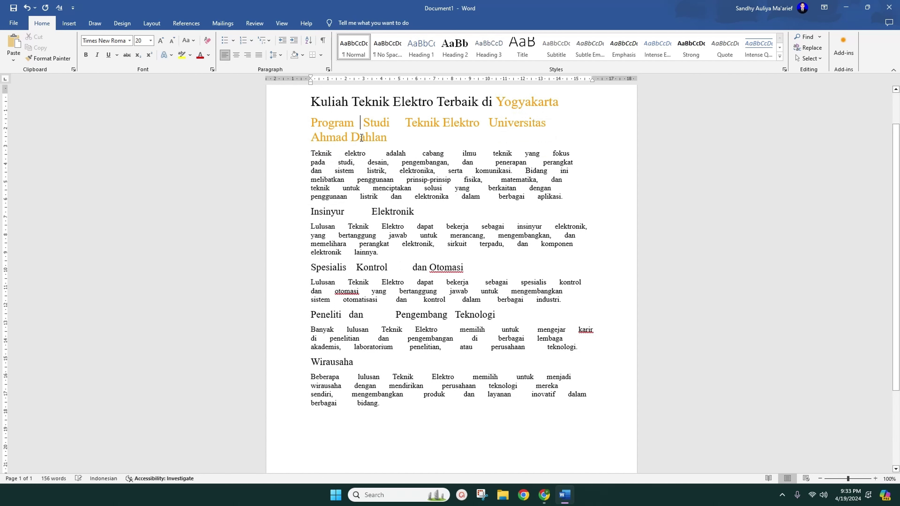
pyautogui.hotkey('ctrl', 'z')
pyautogui.hotkey('ctrl', 'z')
pyautogui.hotkey('ctrl', 'z')
pyautogui.hotkey('ctrl', 'z')
pyautogui.hotkey('ctrl', 'z')
pyautogui.hotkey('ctrl', 'z')
pyautogui.hotkey('ctrl', 'z')
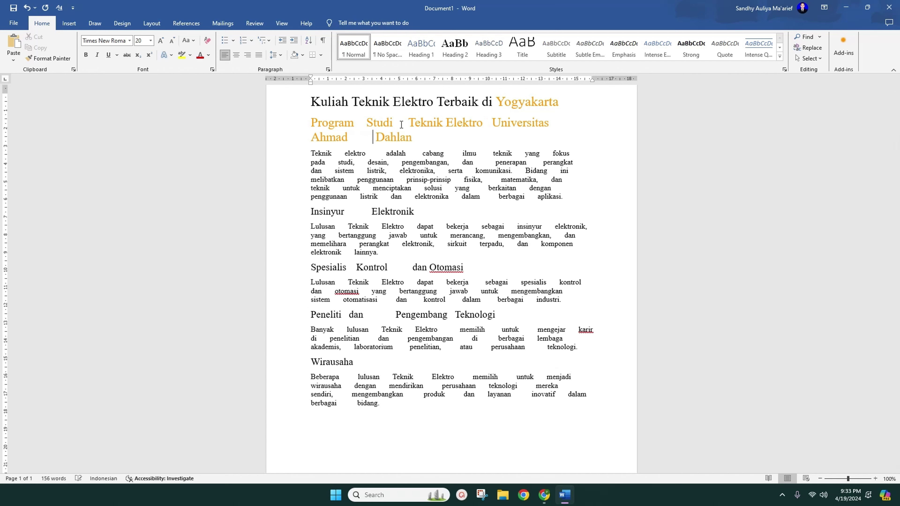
pyautogui.hotkey('ctrl', 'z')
pyautogui.hotkey('ctrl', 'z')
pyautogui.hotkey('ctrl', 'z')
pyautogui.hotkey('ctrl', 'z')
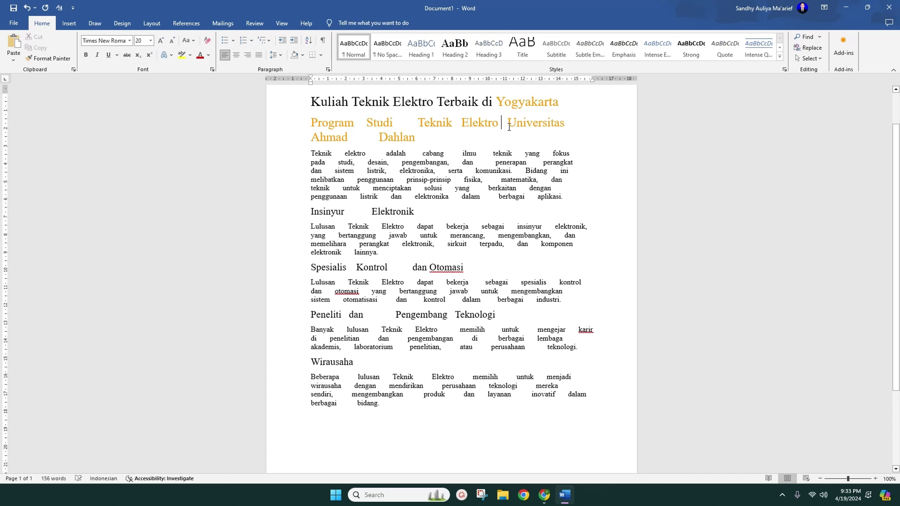
pyautogui.press('BackSpace')
# Delete the extra spaces between 'cabang' and 'ilmu' in the first paragraph.
pyautogui.scroll(-3, 451, 205)
pyautogui.scroll(-3, 460, 217)
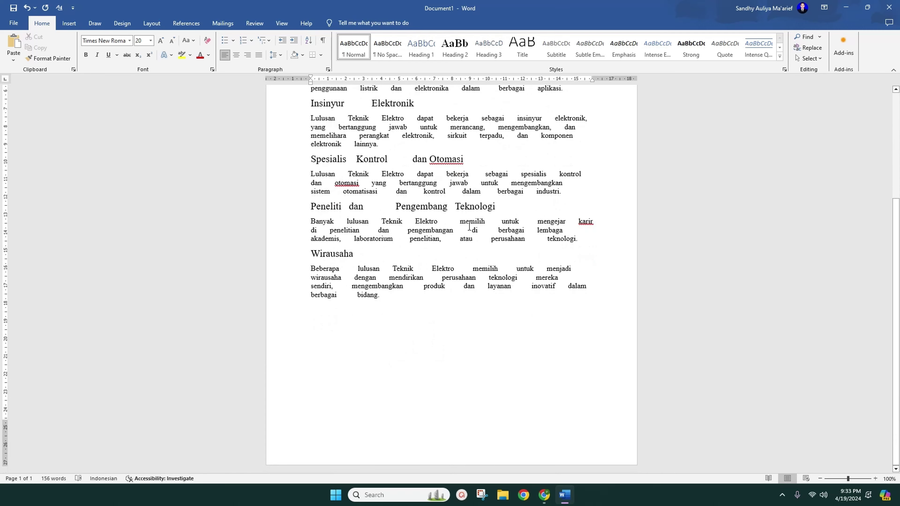
pyautogui.scroll(3, 443, 287)
pyautogui.scroll(-3, 408, 336)
pyautogui.scroll(3, 482, 247)
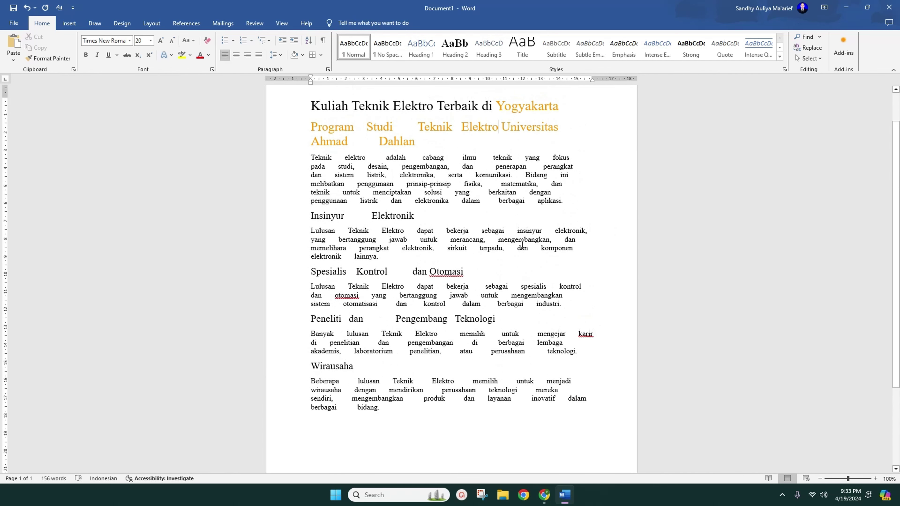
pyautogui.scroll(1, 449, 207)
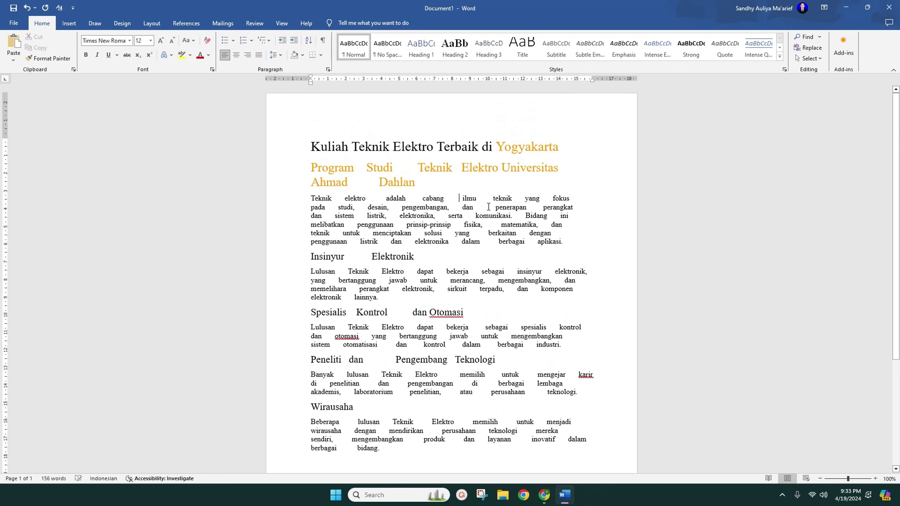
pyautogui.press('BackSpace')
pyautogui.press('BackSpace')
pyautogui.press('BackSpace')
pyautogui.press('BackSpace')
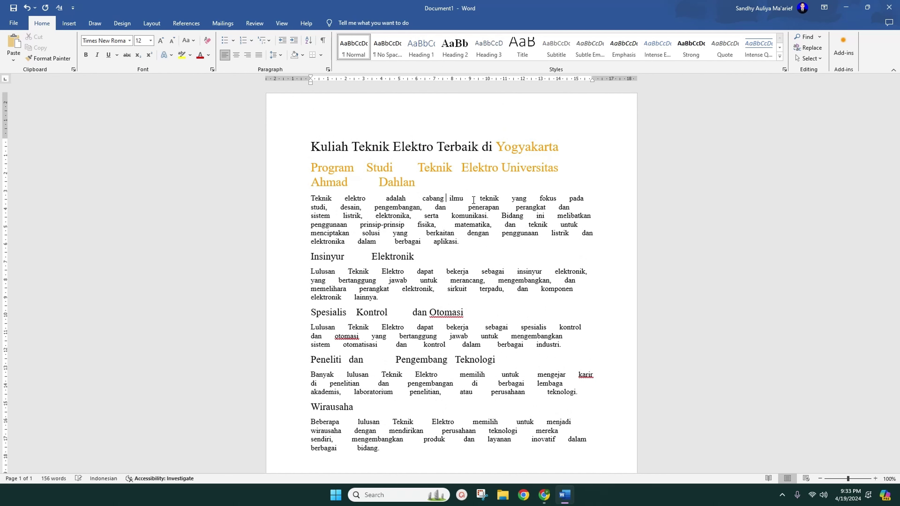
pyautogui.scroll(-2, 436, 248)
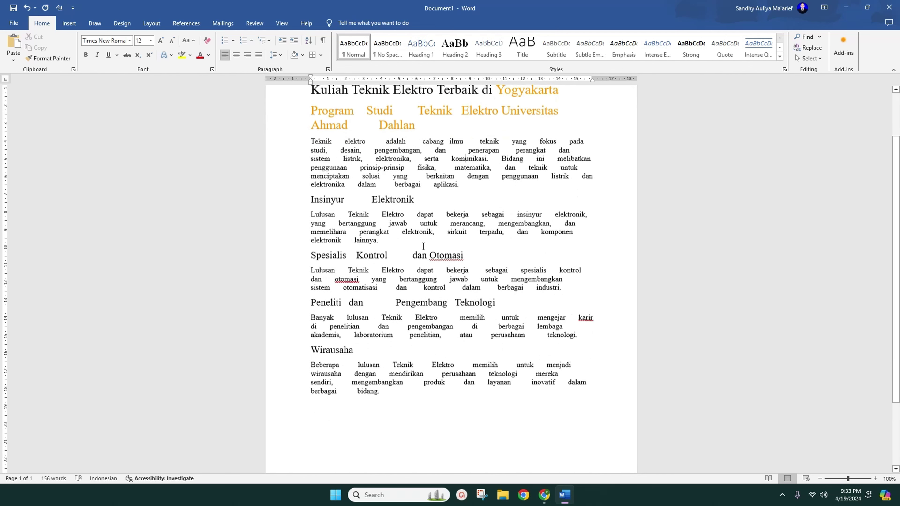
pyautogui.scroll(2, 450, 245)
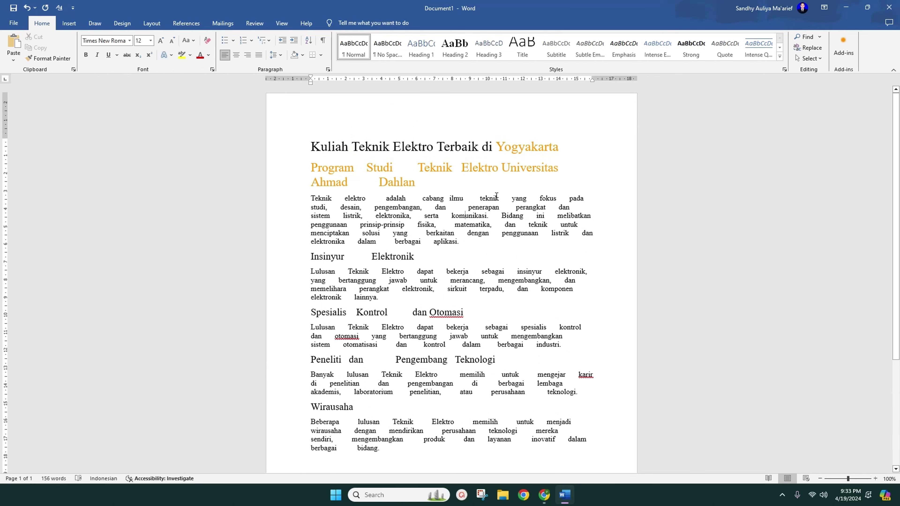
pyautogui.scroll(-3, 492, 205)
pyautogui.scroll(3, 489, 213)
pyautogui.scroll(-3, 482, 223)
pyautogui.scroll(3, 474, 234)
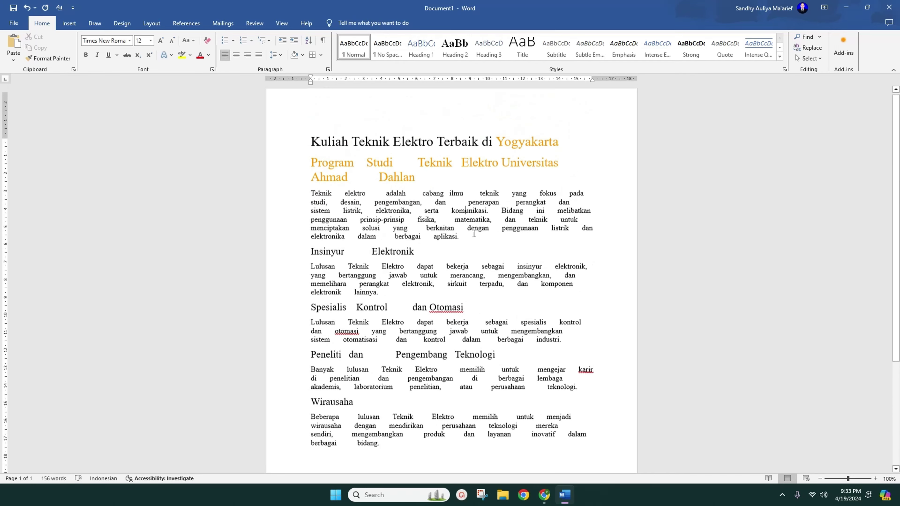
pyautogui.scroll(1, 478, 230)
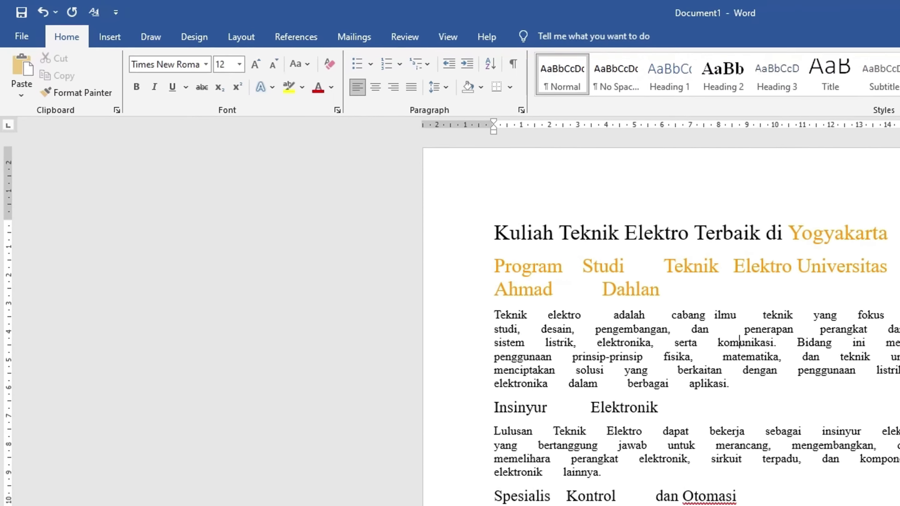
# Open Find and Replace from the Home tab's Replace command and move it to the upper right.
pyautogui.doubleClick(84, 45)
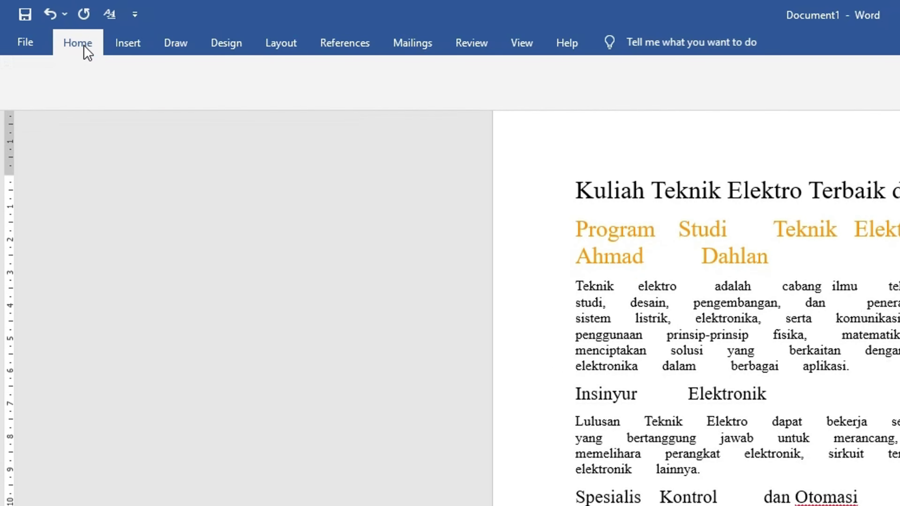
pyautogui.click(84, 45)
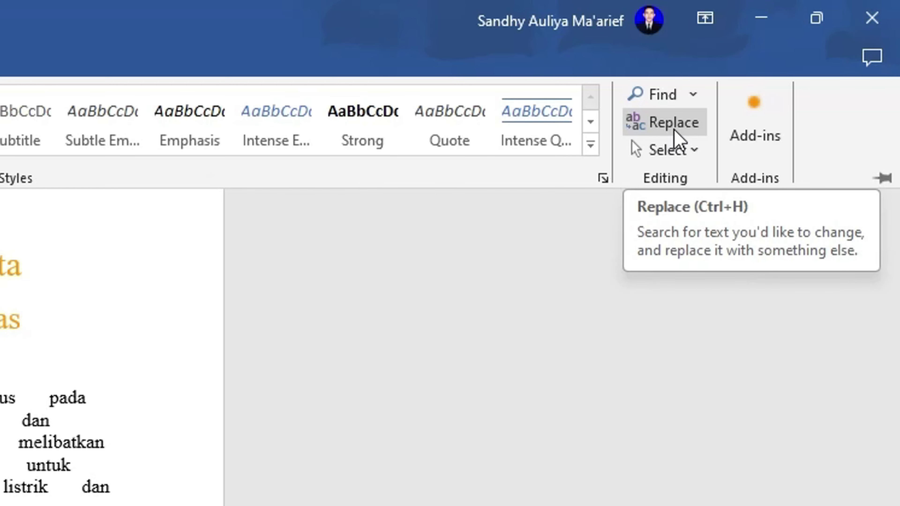
pyautogui.click(674, 129)
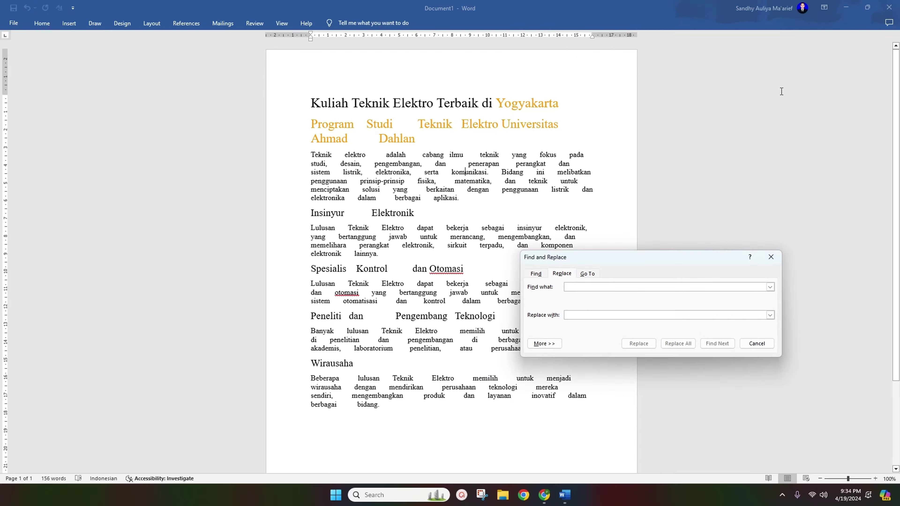
pyautogui.moveTo(567, 257); pyautogui.dragTo(662, 82)
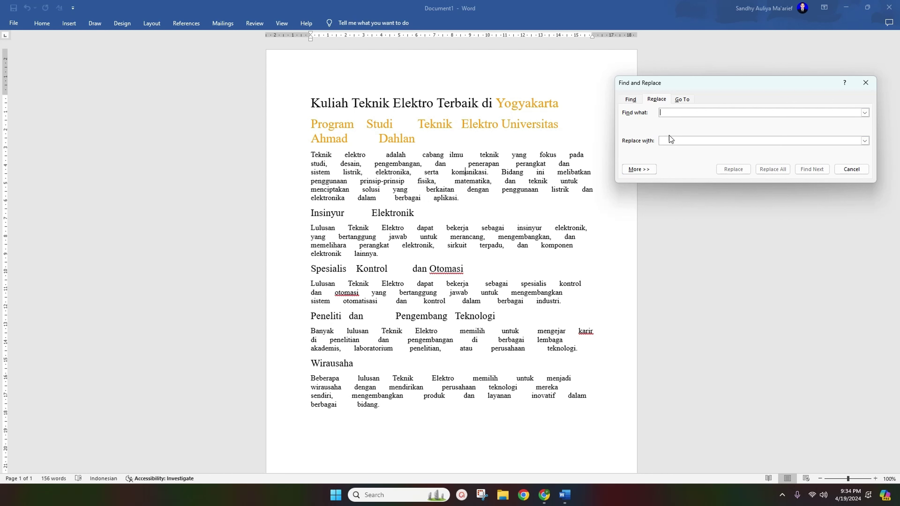
# Insert the White Space code ^w into Find what using More >> and Special.
pyautogui.click(639, 169)
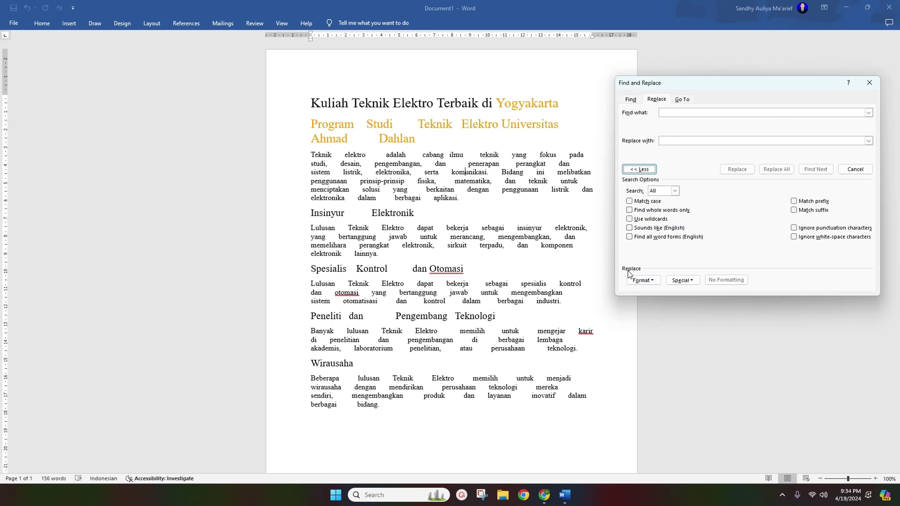
pyautogui.click(690, 284)
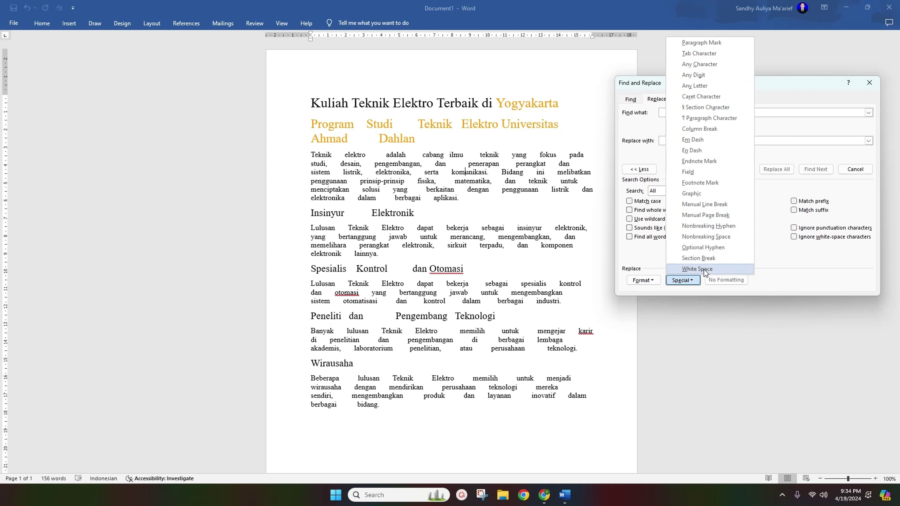
pyautogui.click(712, 270)
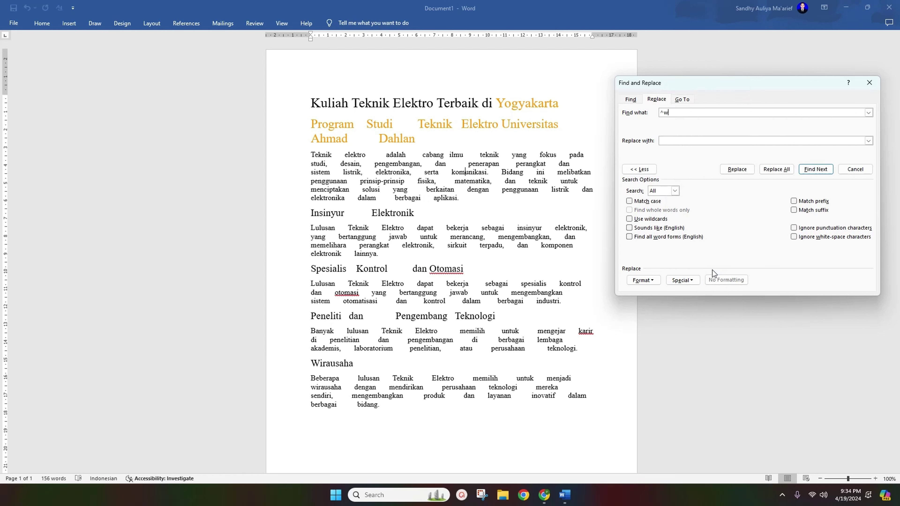
pyautogui.click(664, 113)
pyautogui.press('BackSpace')
pyautogui.press('BackSpace')
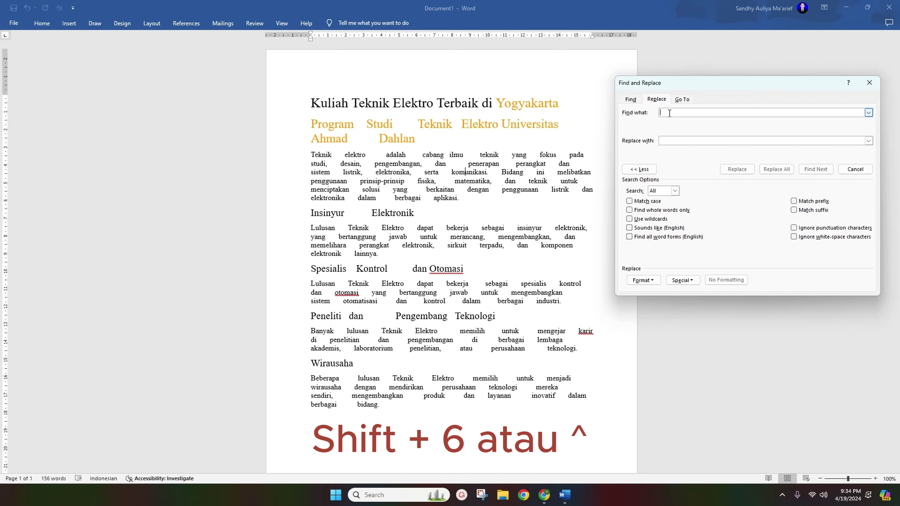
pyautogui.write('^')
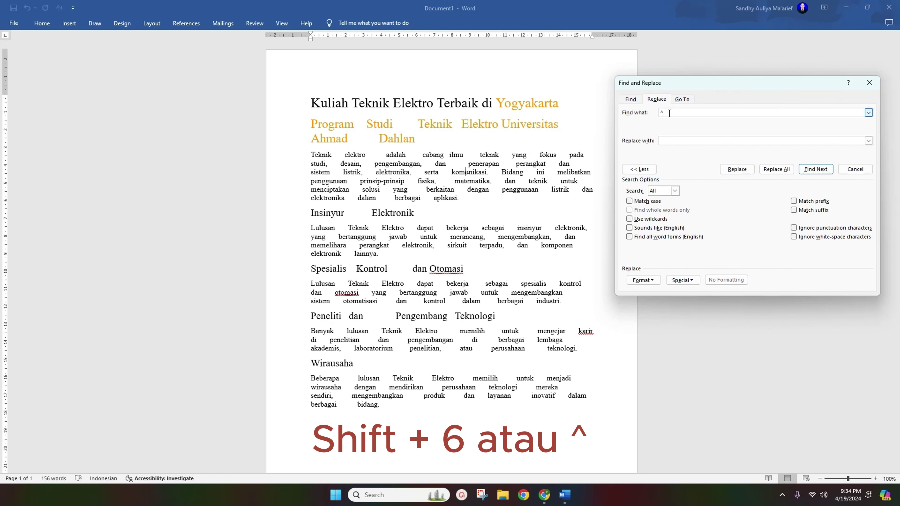
pyautogui.press('BackSpace')
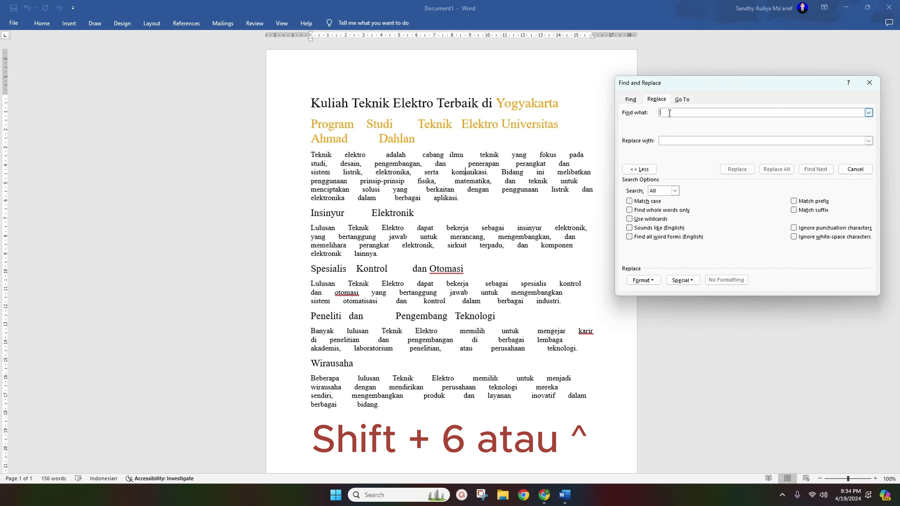
pyautogui.write('^')
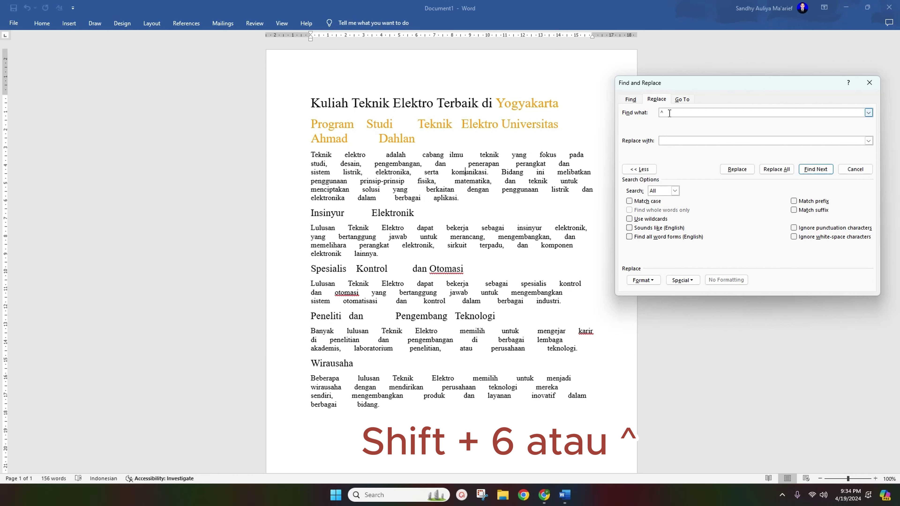
pyautogui.write('w')
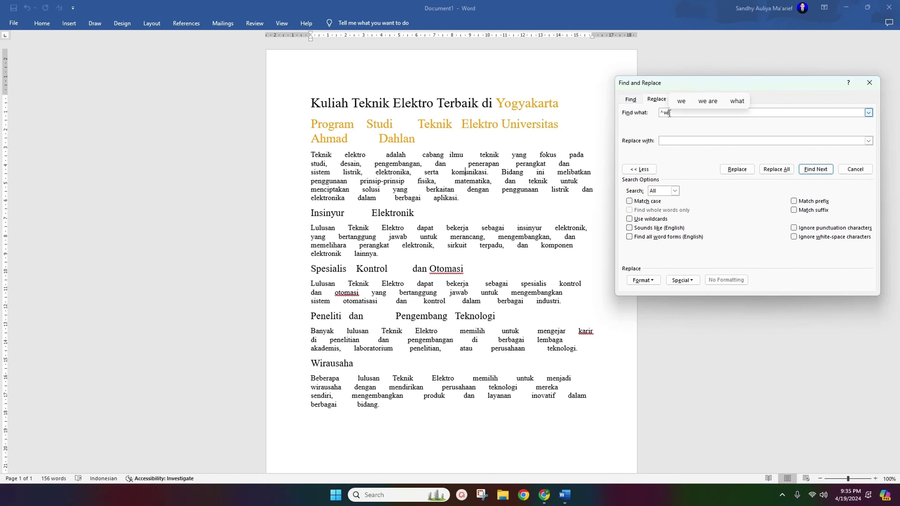
pyautogui.press('BackSpace')
pyautogui.press('BackSpace')
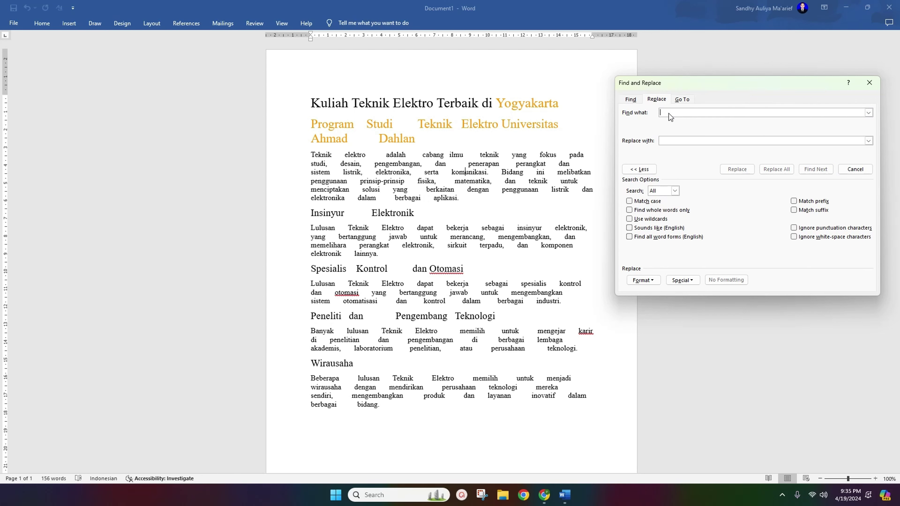
pyautogui.click(647, 171)
pyautogui.click(644, 171)
pyautogui.click(682, 281)
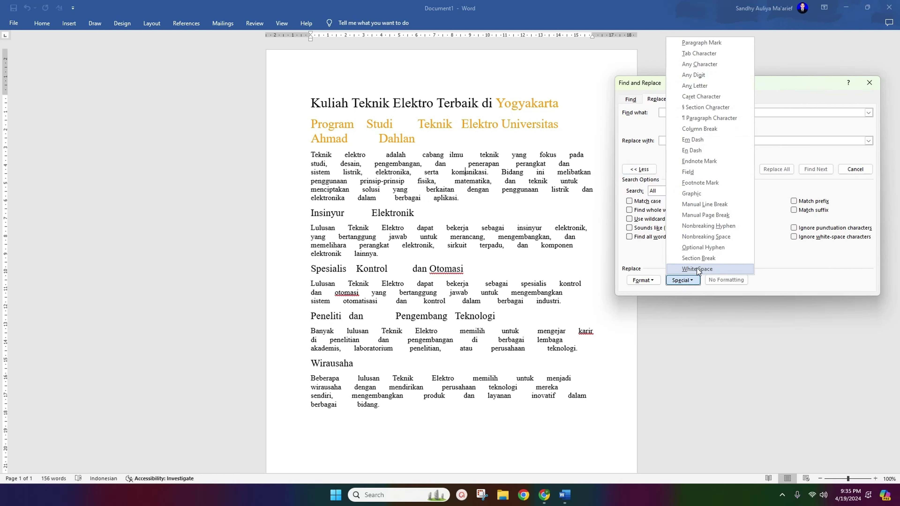
pyautogui.click(709, 270)
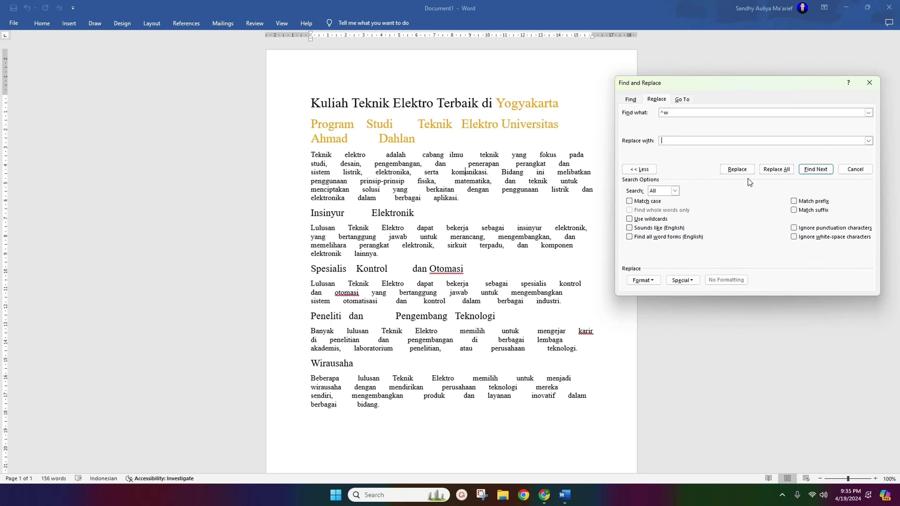
# Replace all ^w white space with nothing, giving 145 replacements, and dismiss the message.
pyautogui.moveTo(720, 86); pyautogui.dragTo(743, 83)
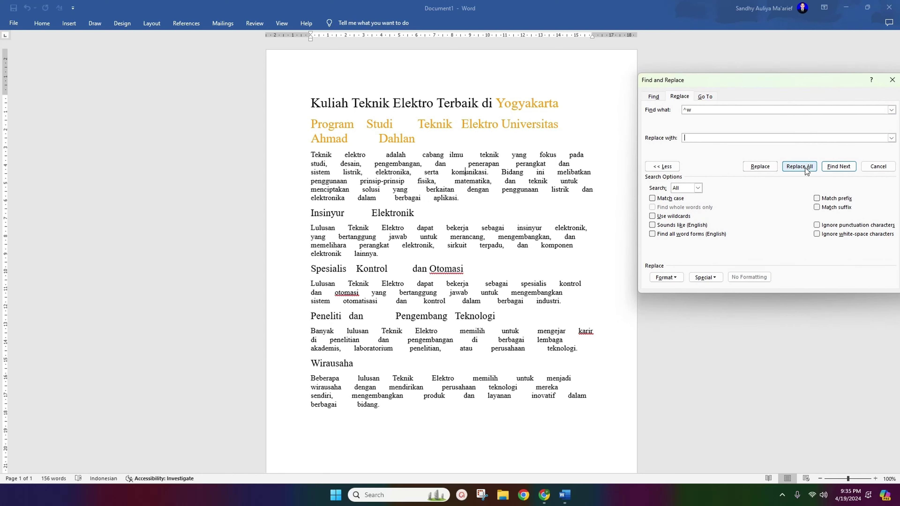
pyautogui.moveTo(799, 84); pyautogui.dragTo(789, 86)
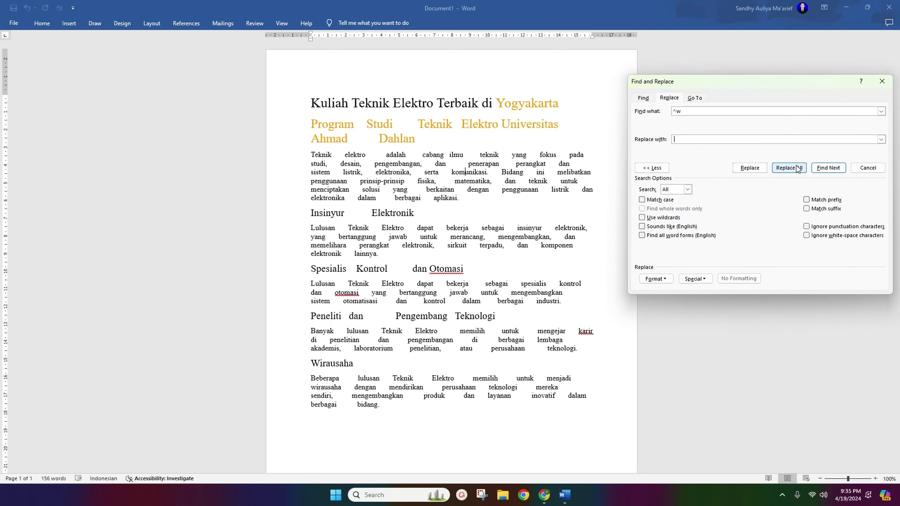
pyautogui.click(786, 169)
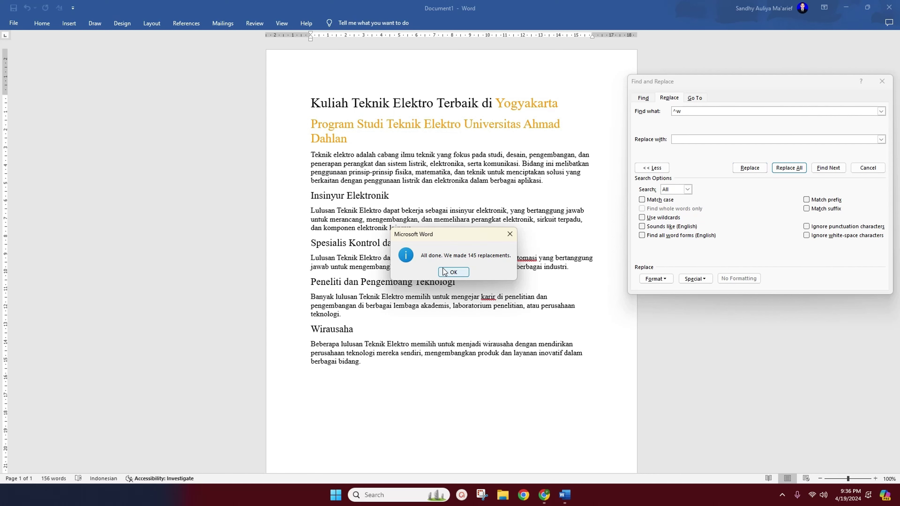
pyautogui.click(454, 272)
pyautogui.scroll(-3, 449, 273)
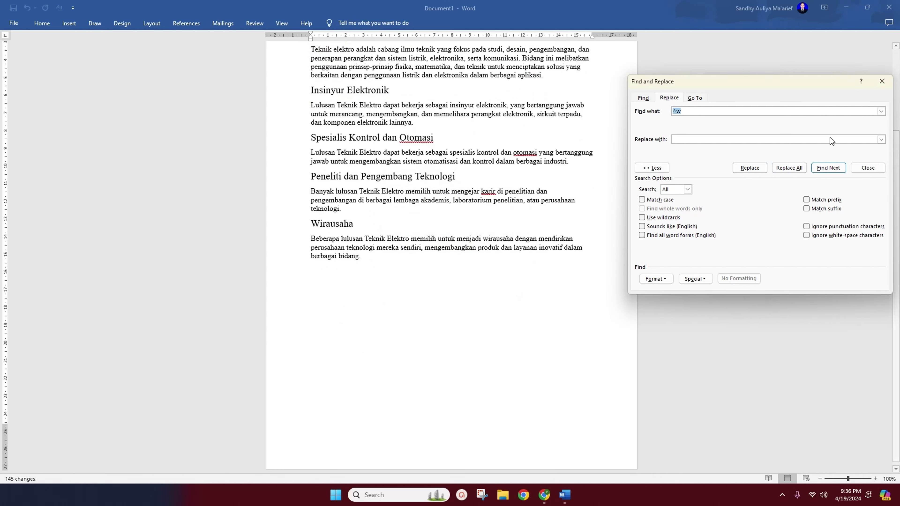
pyautogui.click(882, 82)
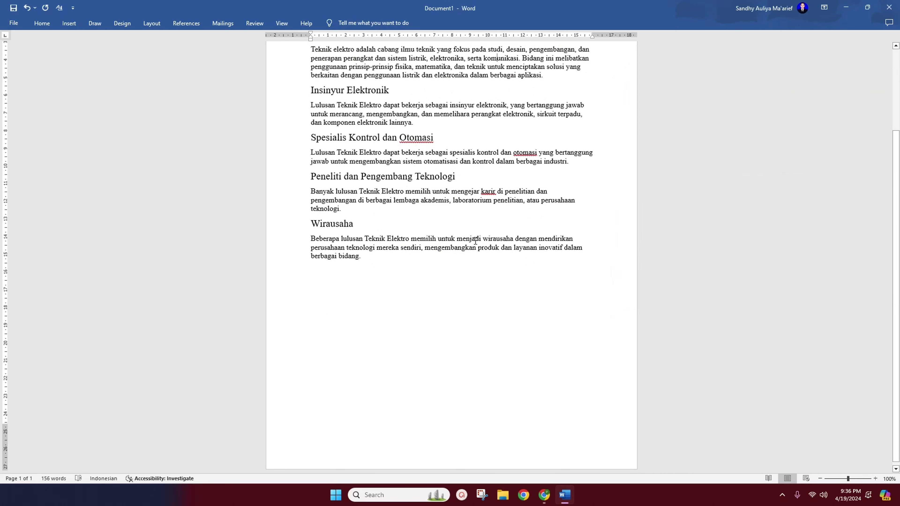
pyautogui.scroll(3, 496, 161)
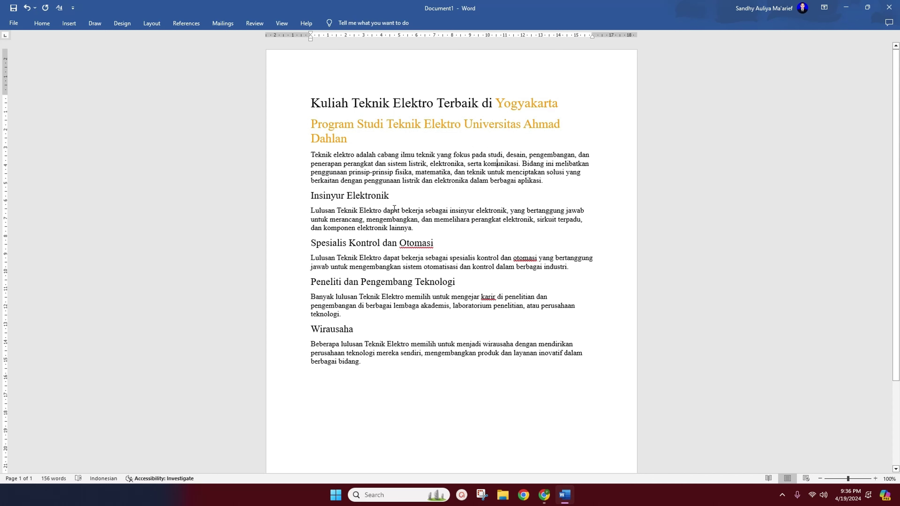
pyautogui.click(352, 103)
pyautogui.keyDown('shift'); pyautogui.click(401, 104); pyautogui.keyUp('shift')
pyautogui.click(422, 103)
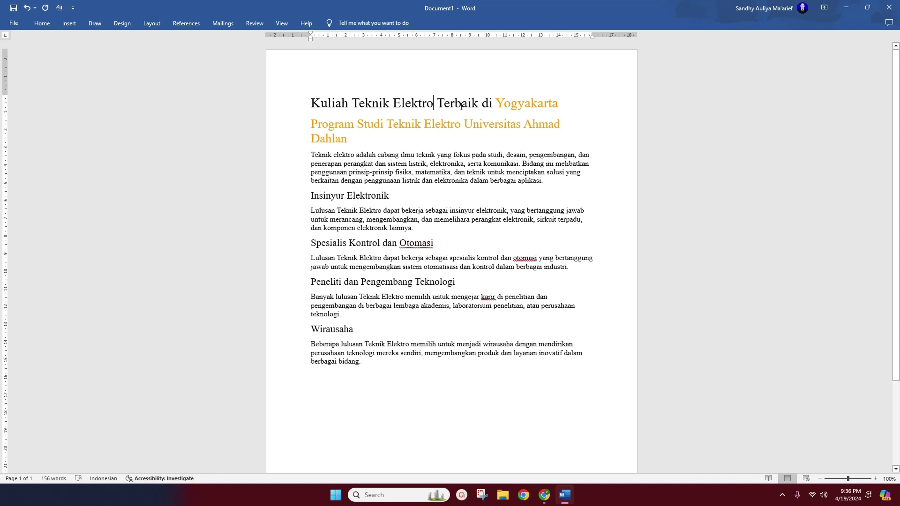
pyautogui.click(424, 124)
pyautogui.click(463, 128)
pyautogui.click(415, 156)
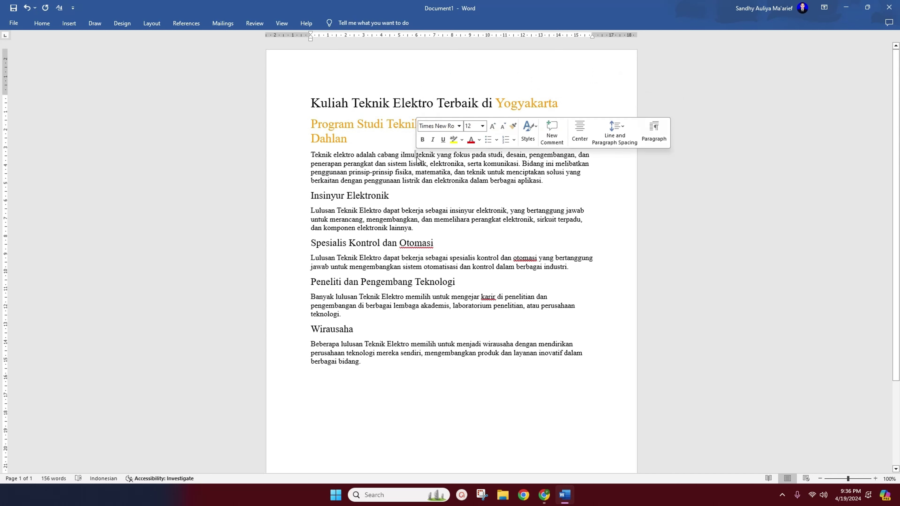
pyautogui.click(390, 198)
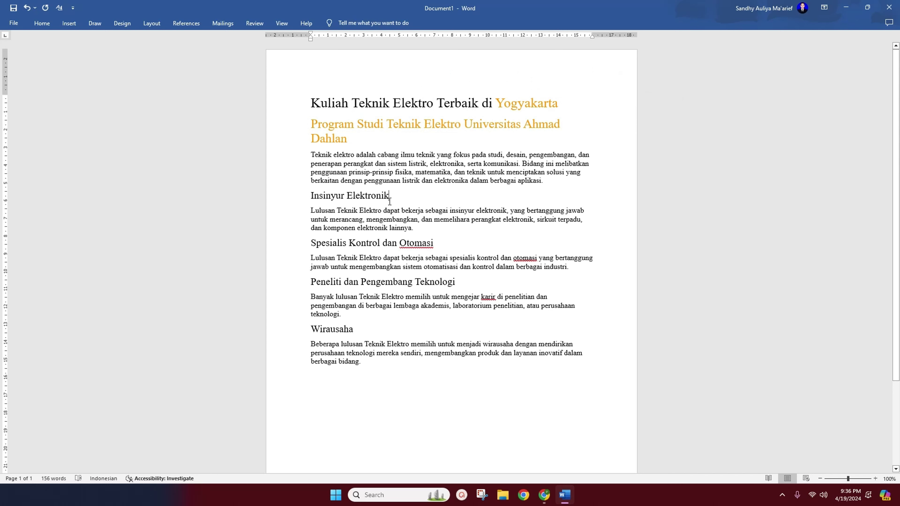
pyautogui.click(335, 212)
pyautogui.click(512, 210)
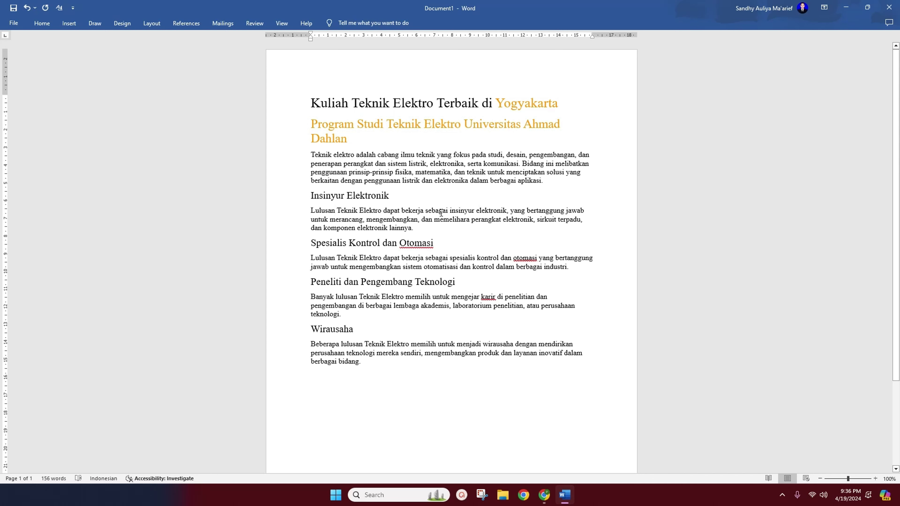